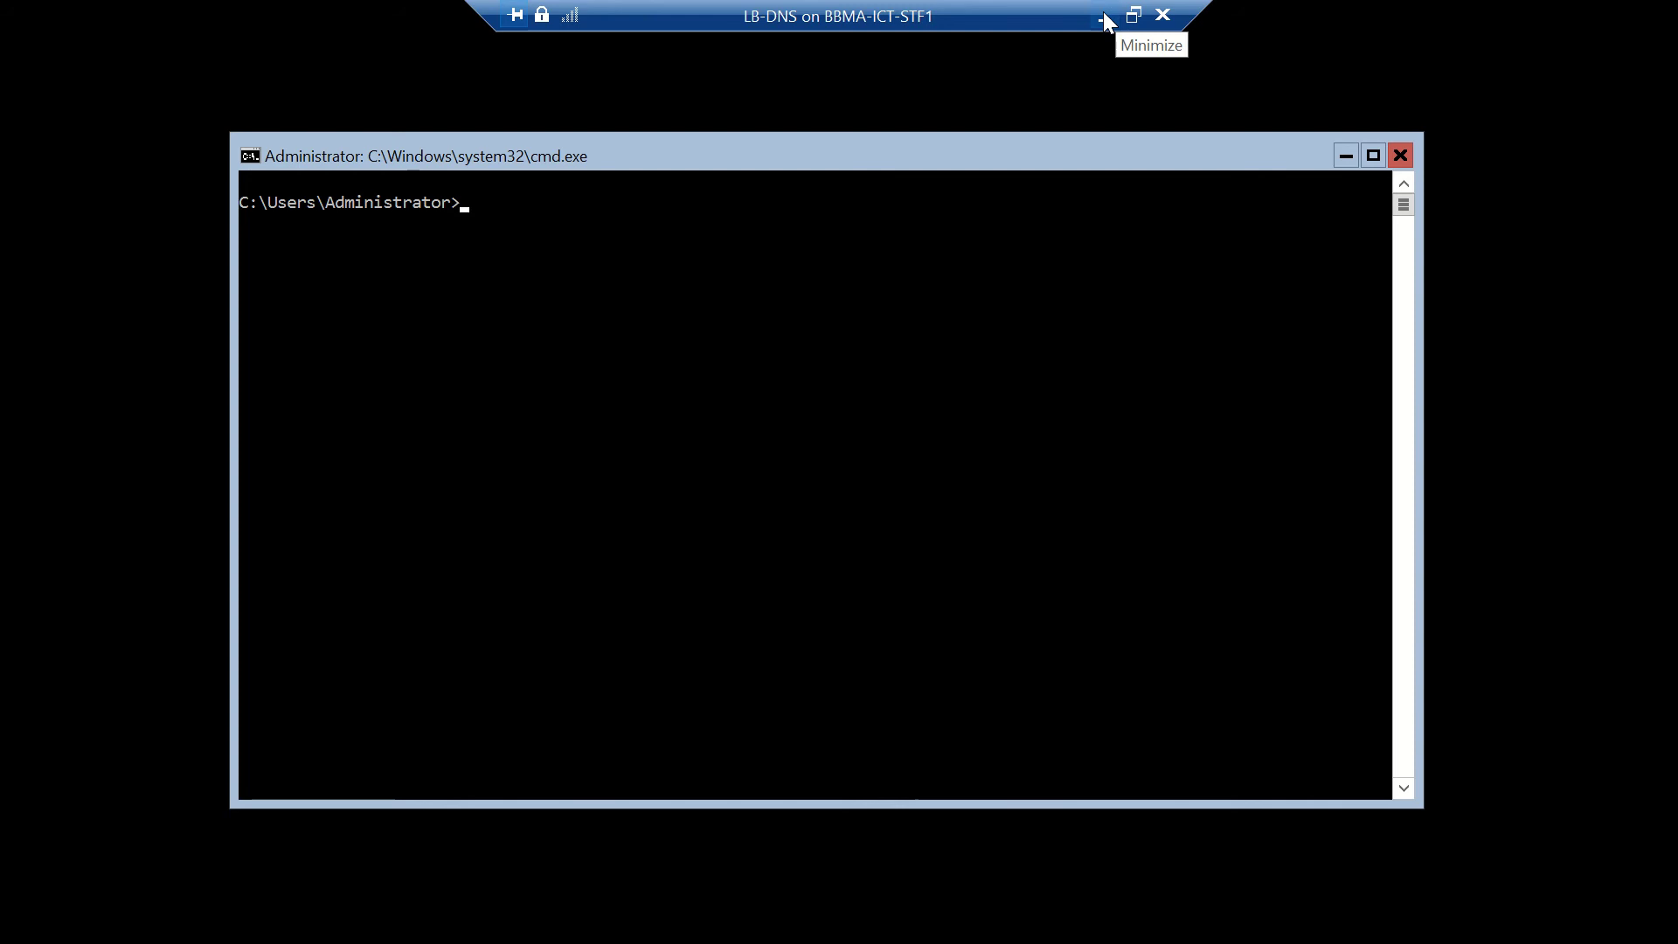
- Switch to the LB-AD virtual machine and set up a role-based installation on server WIN-KMKH9O6C831 from the server pool
{"action": "left_click", "coordinate": [1103, 12]}
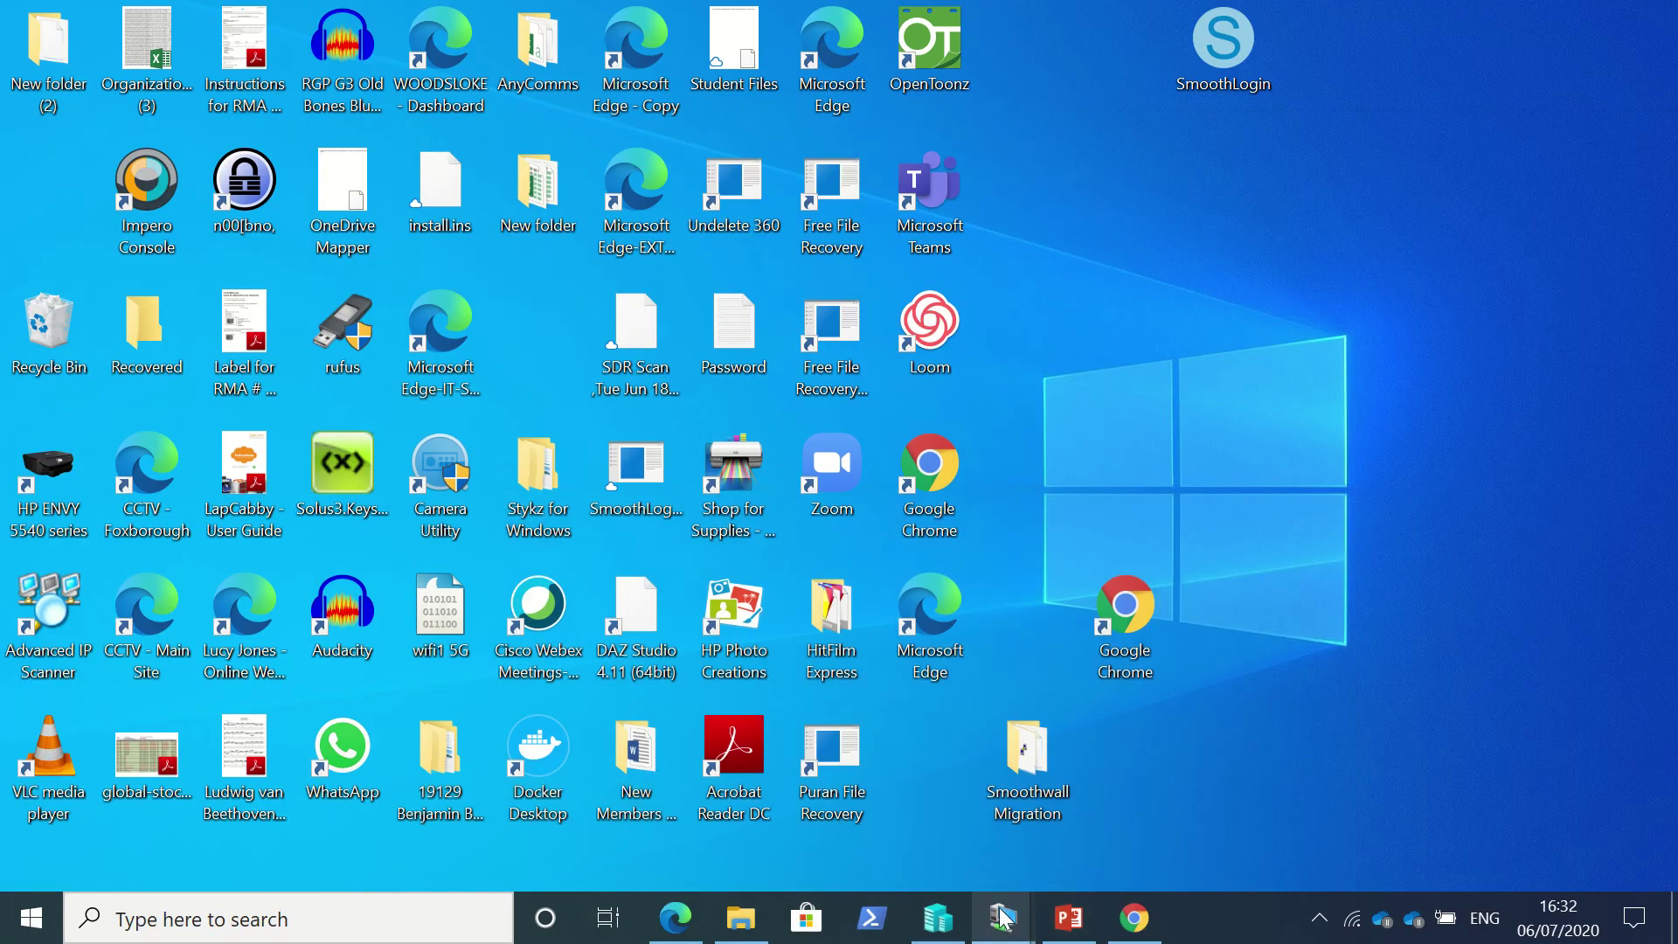
{"action": "mouse_move", "coordinate": [1002, 918]}
{"action": "left_click", "coordinate": [1150, 740]}
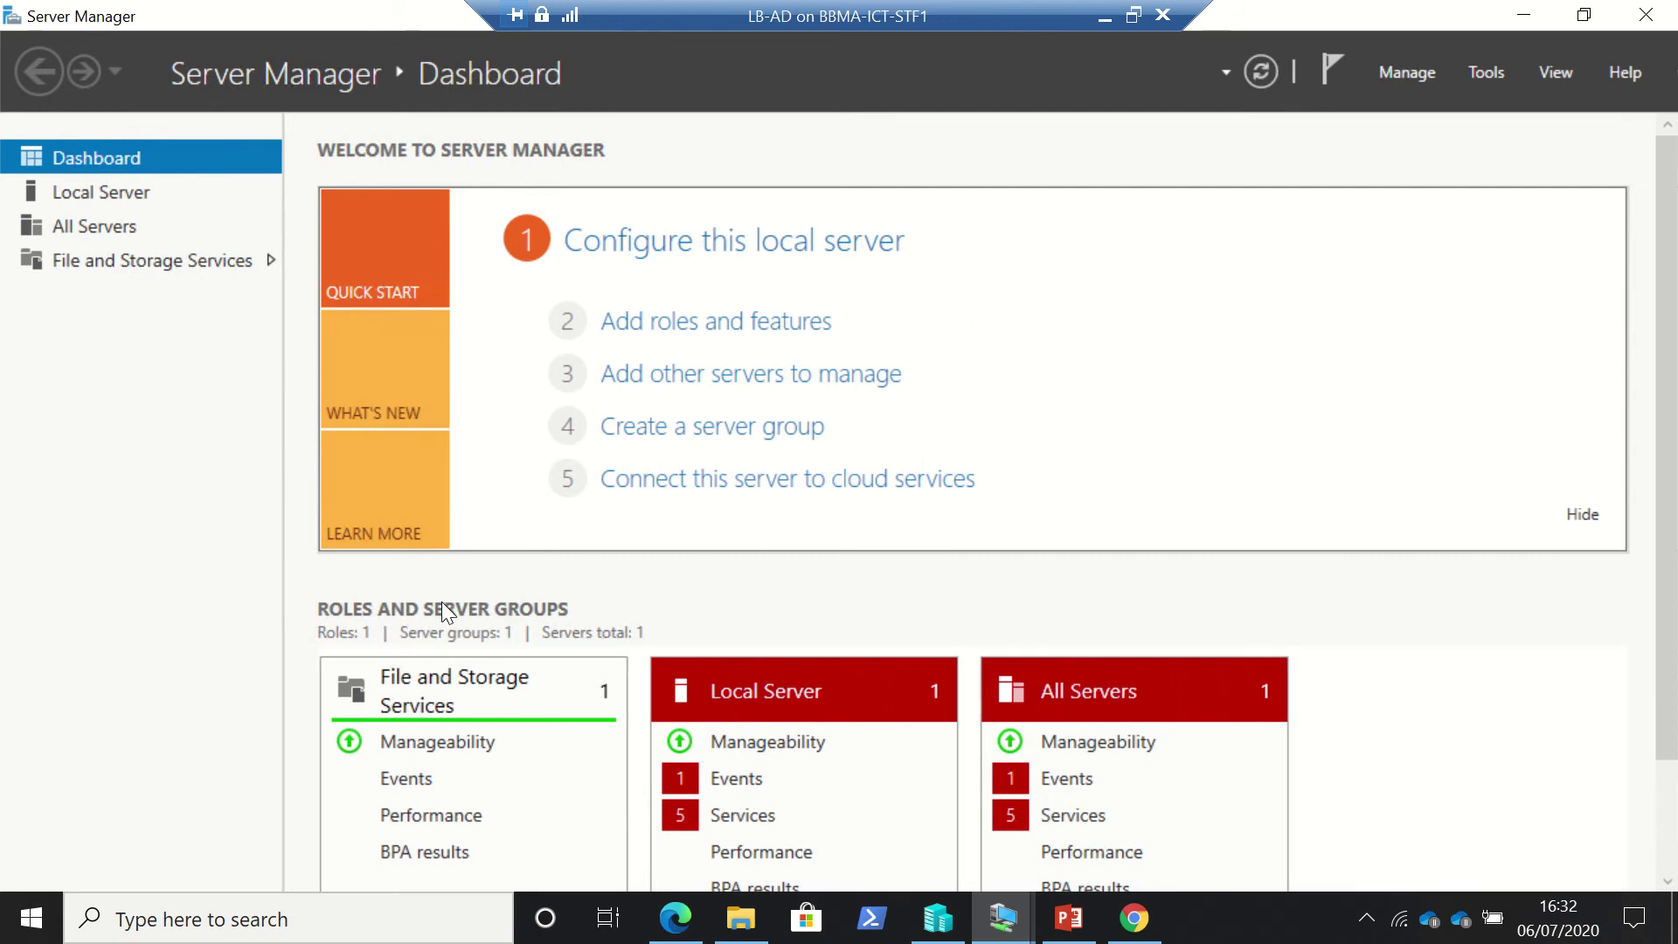
{"action": "left_click", "coordinate": [731, 323]}
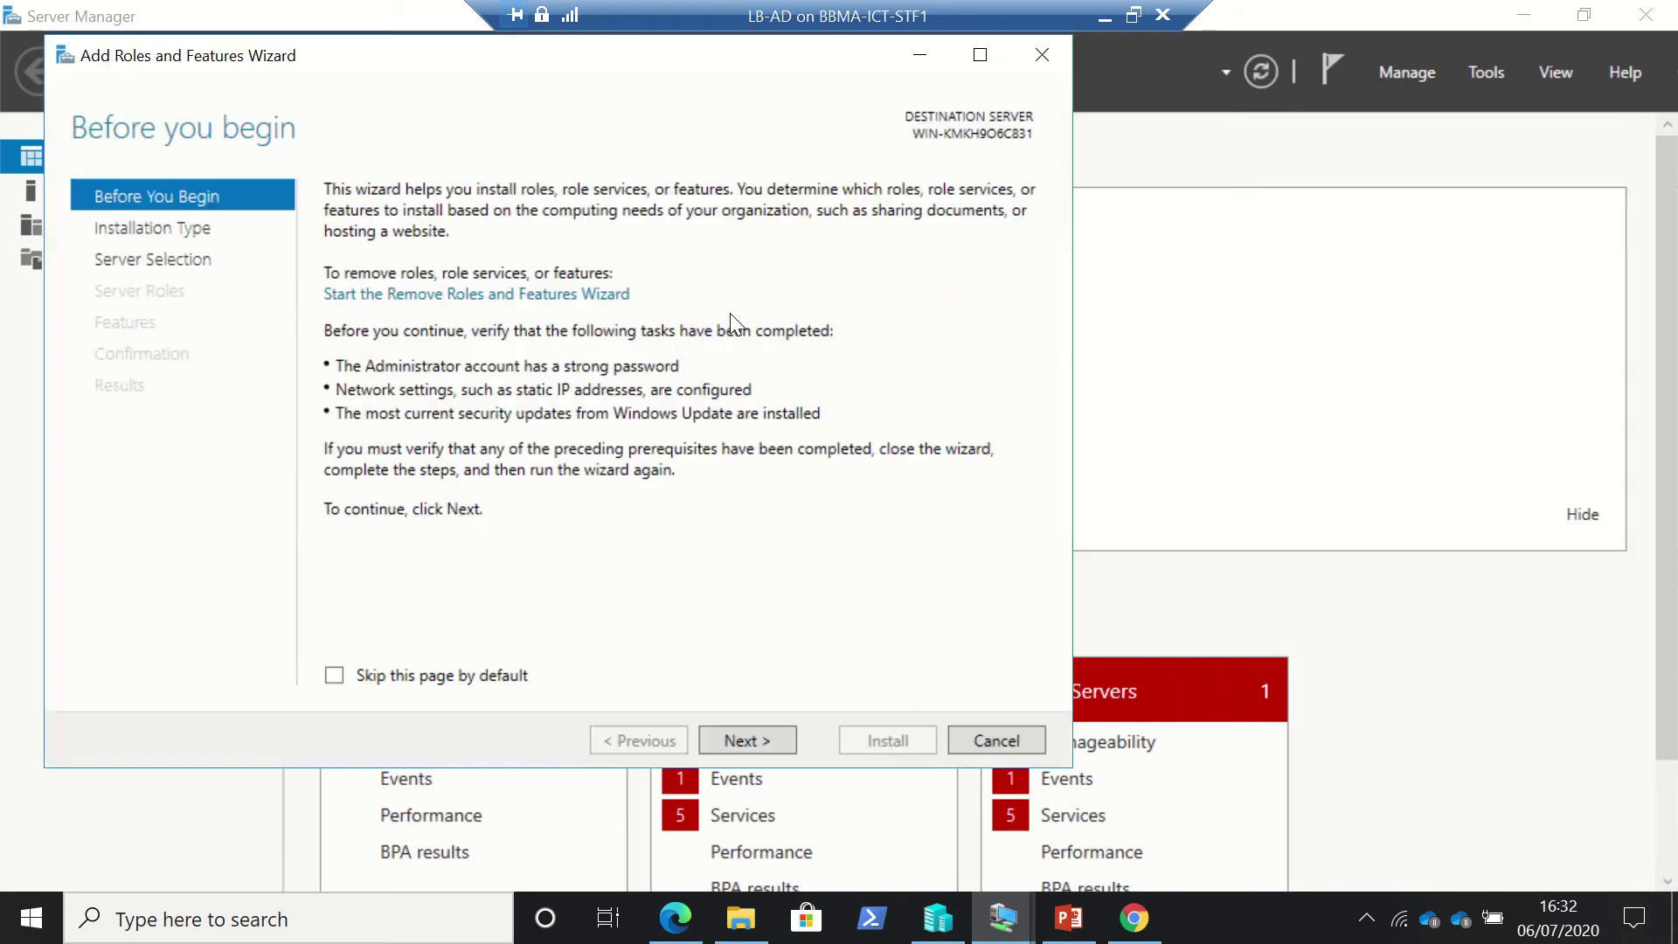
{"action": "left_click", "coordinate": [726, 733]}
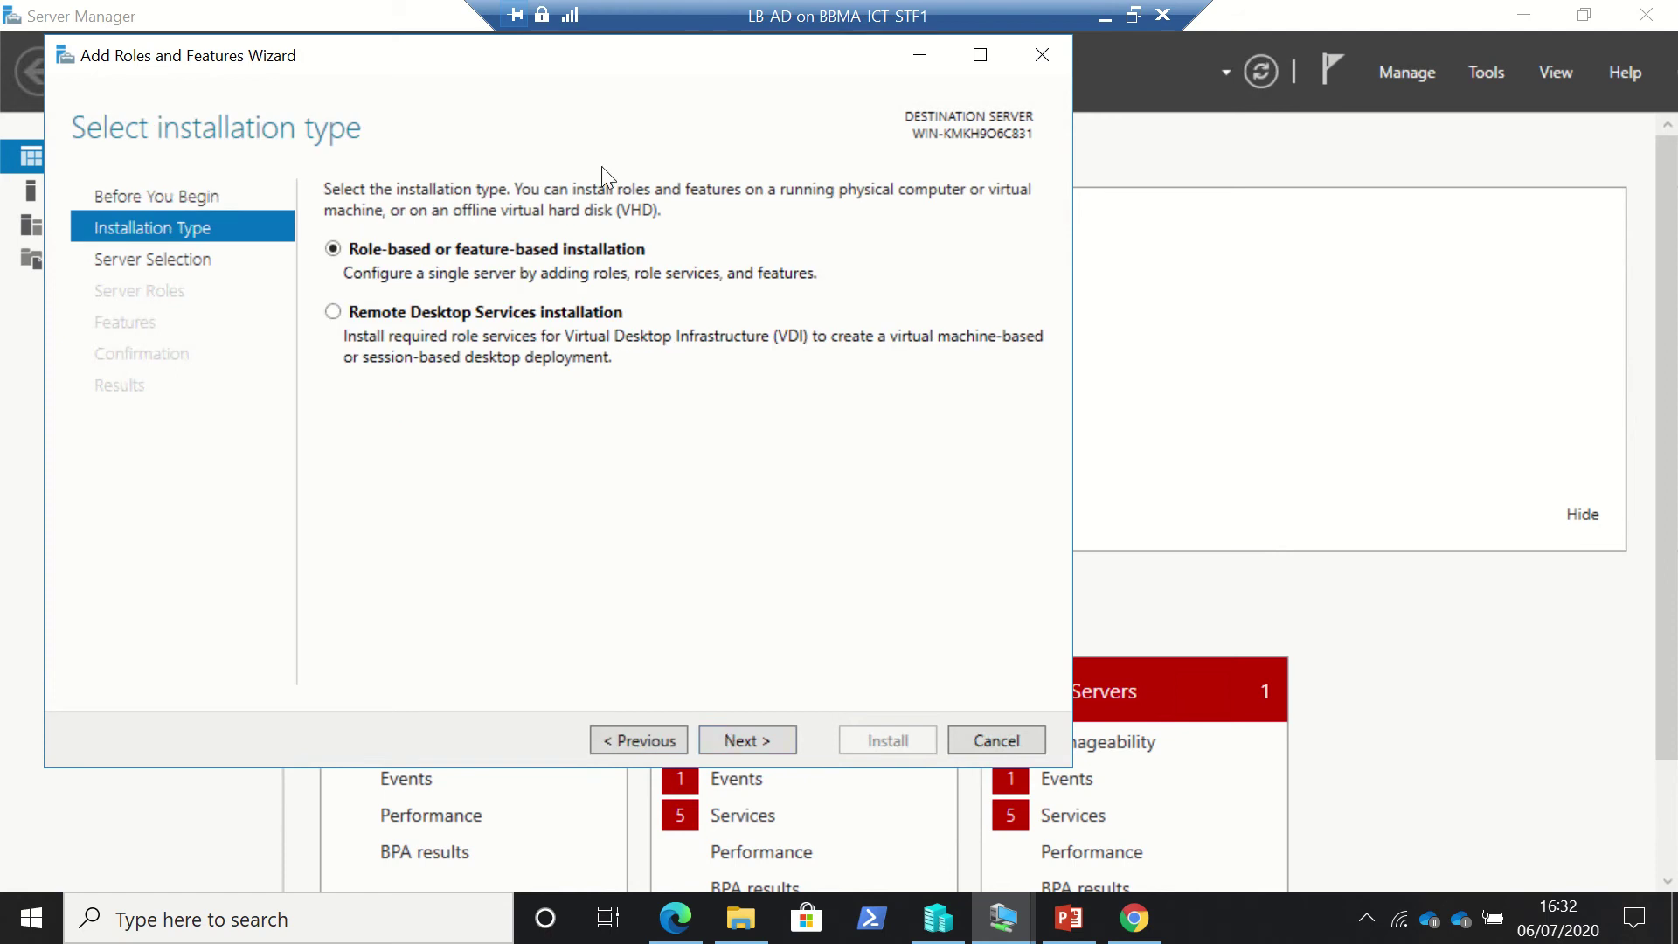
{"action": "left_click", "coordinate": [738, 739]}
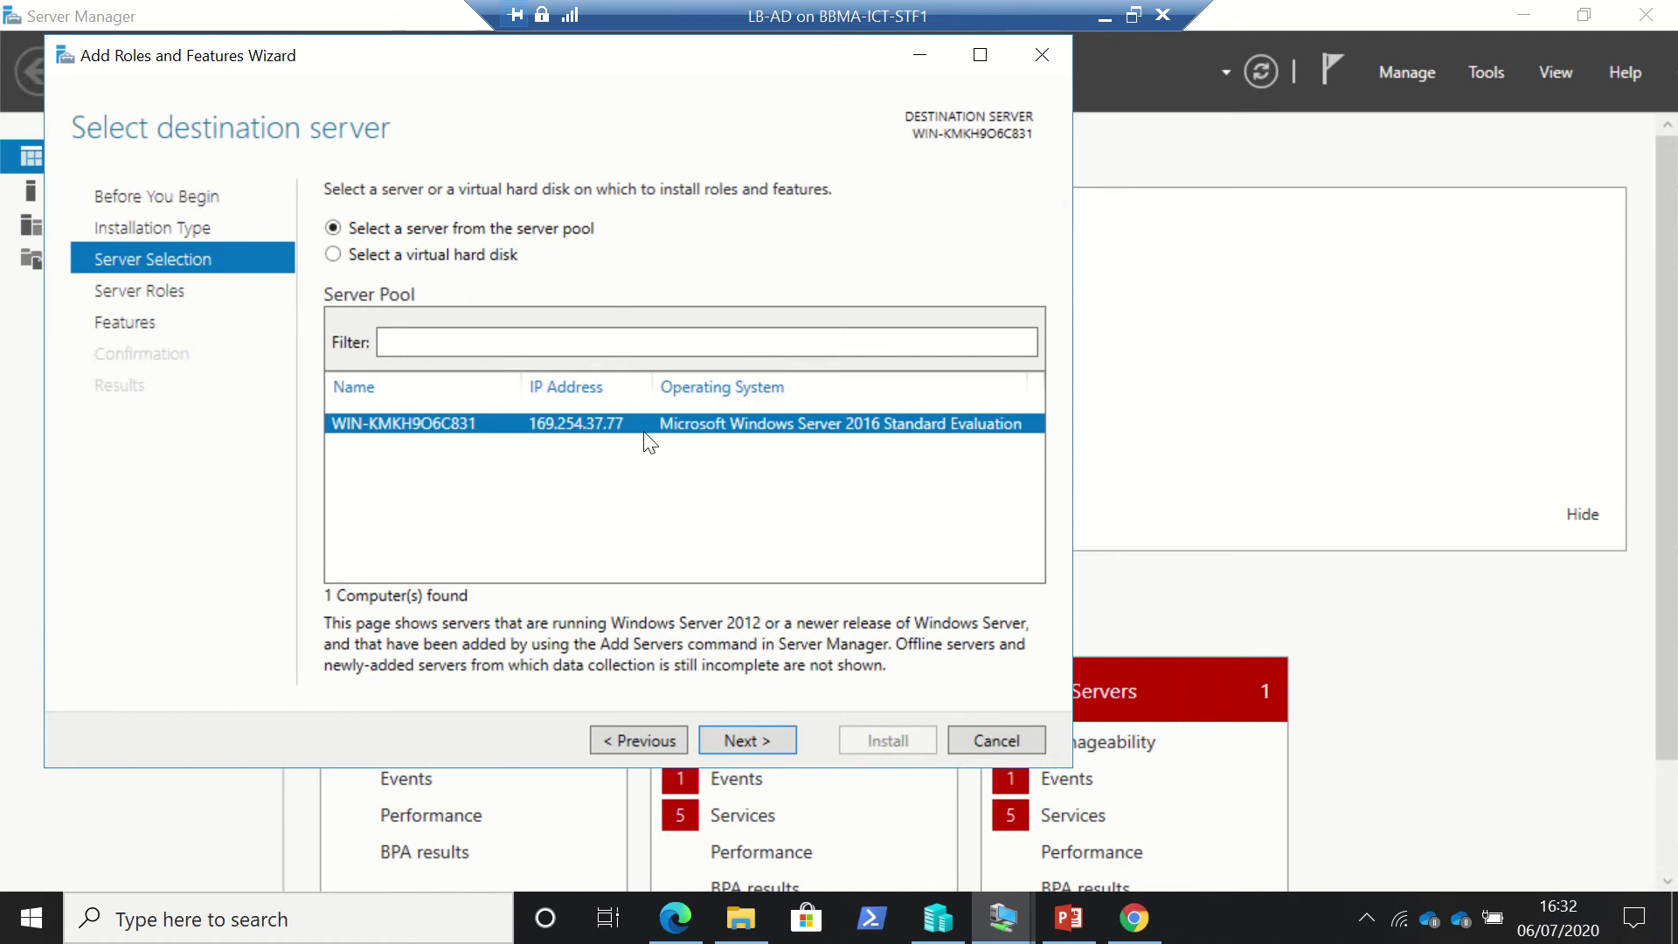
{"action": "left_click", "coordinate": [757, 741]}
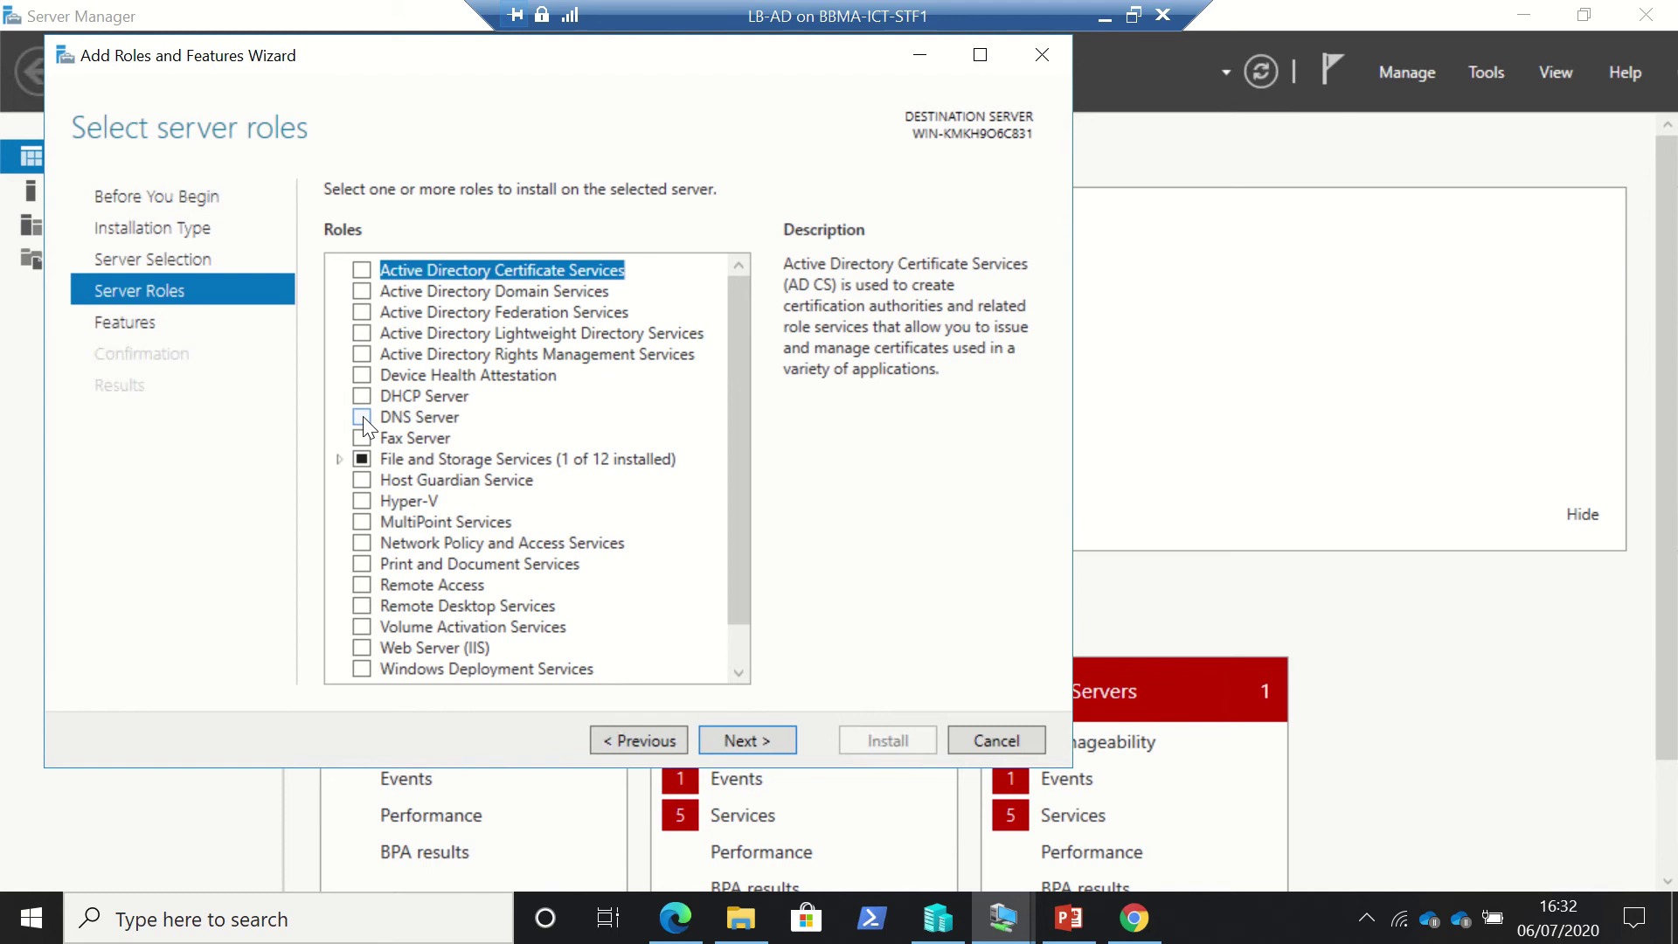
- Select the DNS Server role and add its required features with management tools included
{"action": "left_click", "coordinate": [362, 417]}
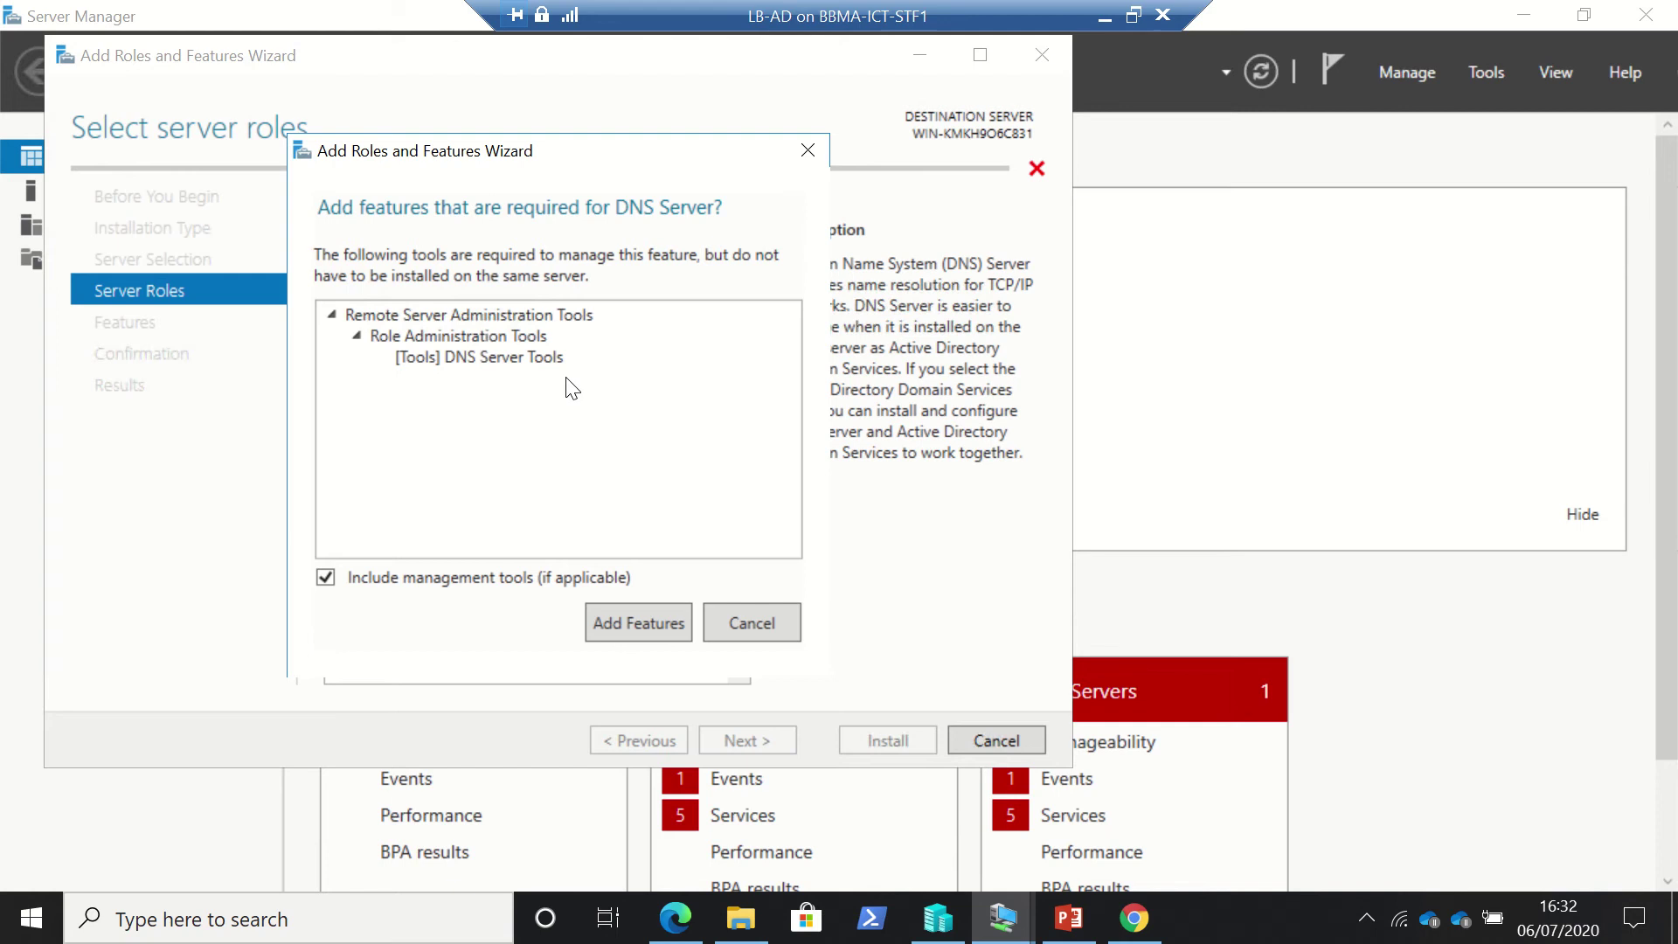
{"action": "left_click", "coordinate": [325, 578]}
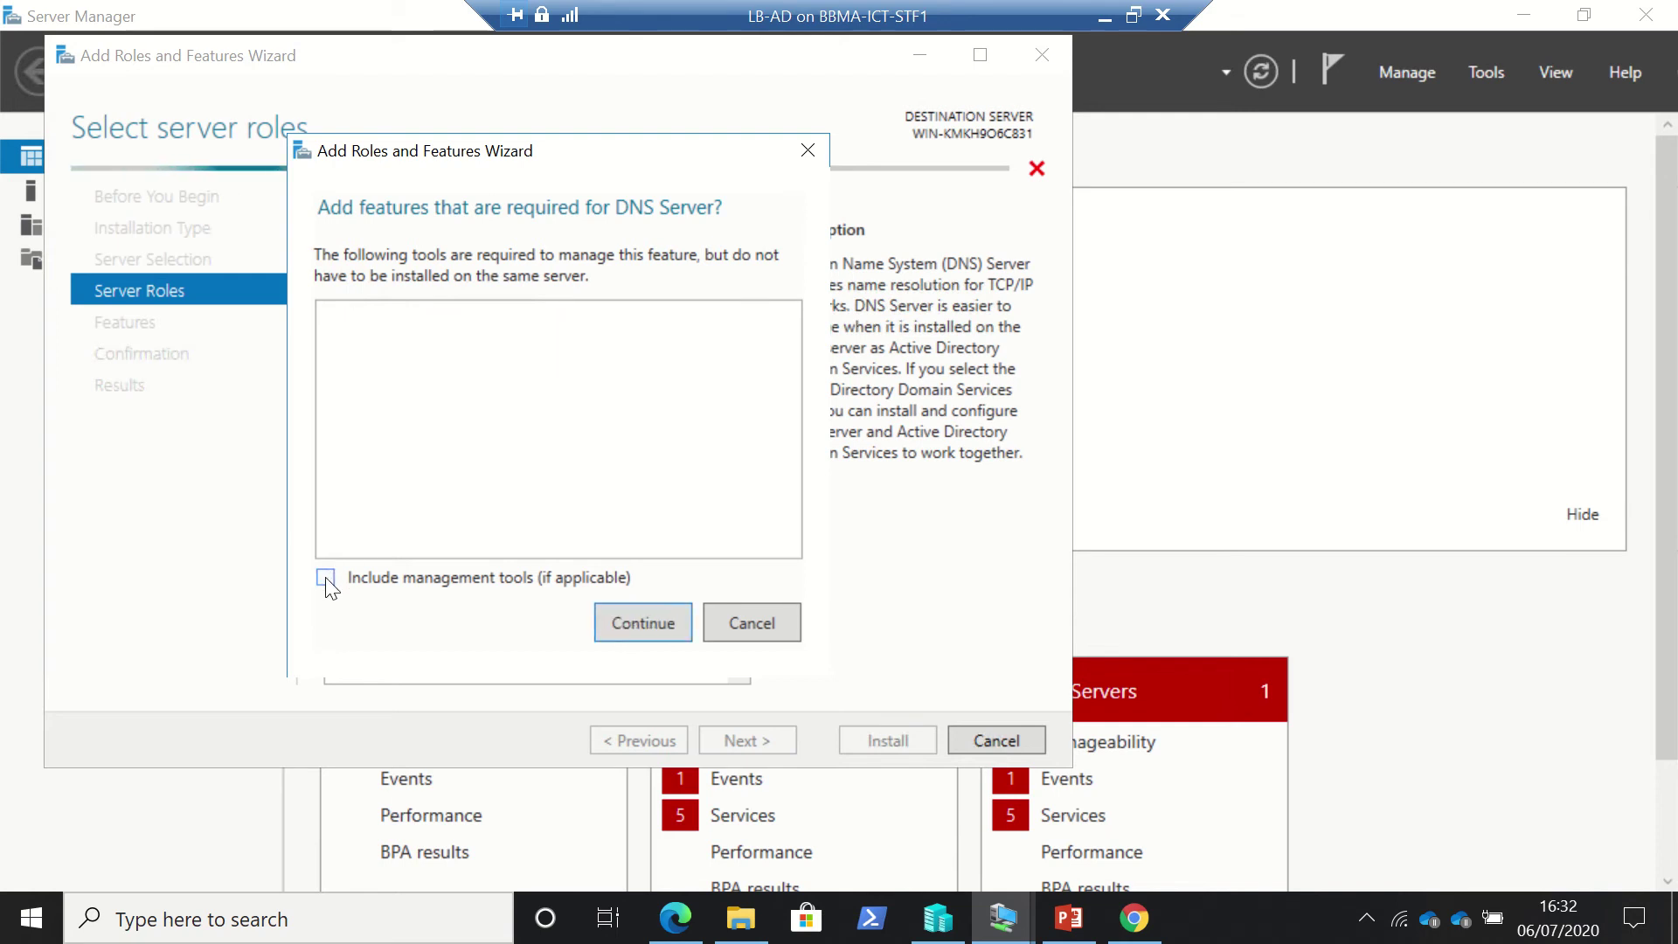
{"action": "left_click", "coordinate": [325, 578]}
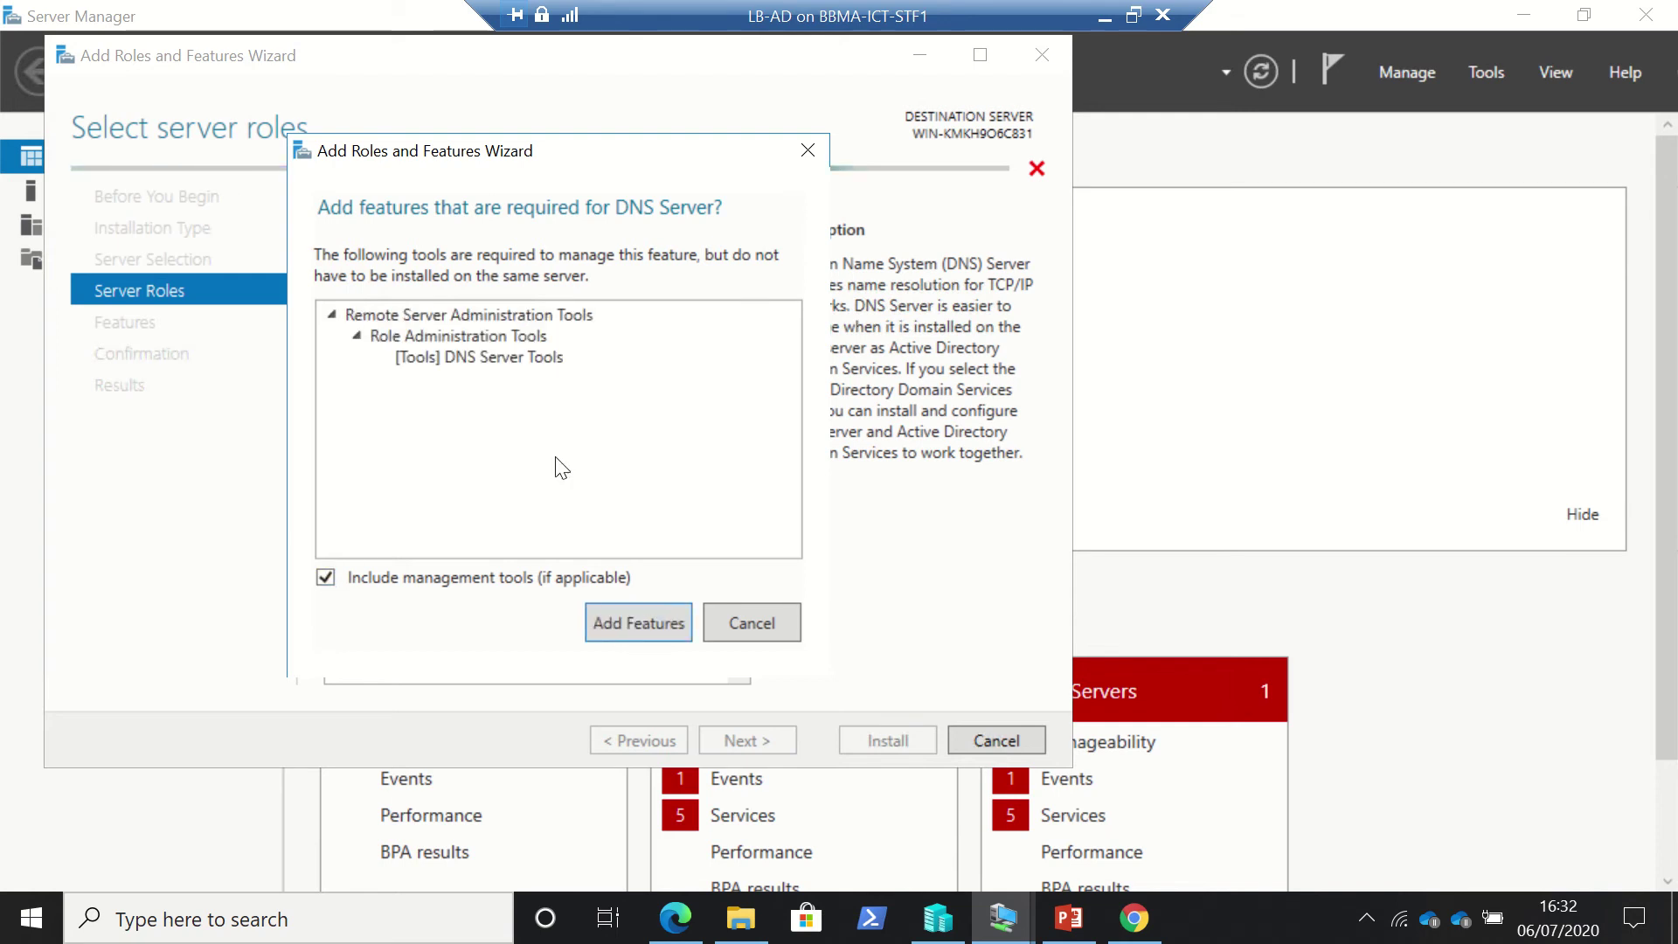
{"action": "left_click", "coordinate": [637, 621]}
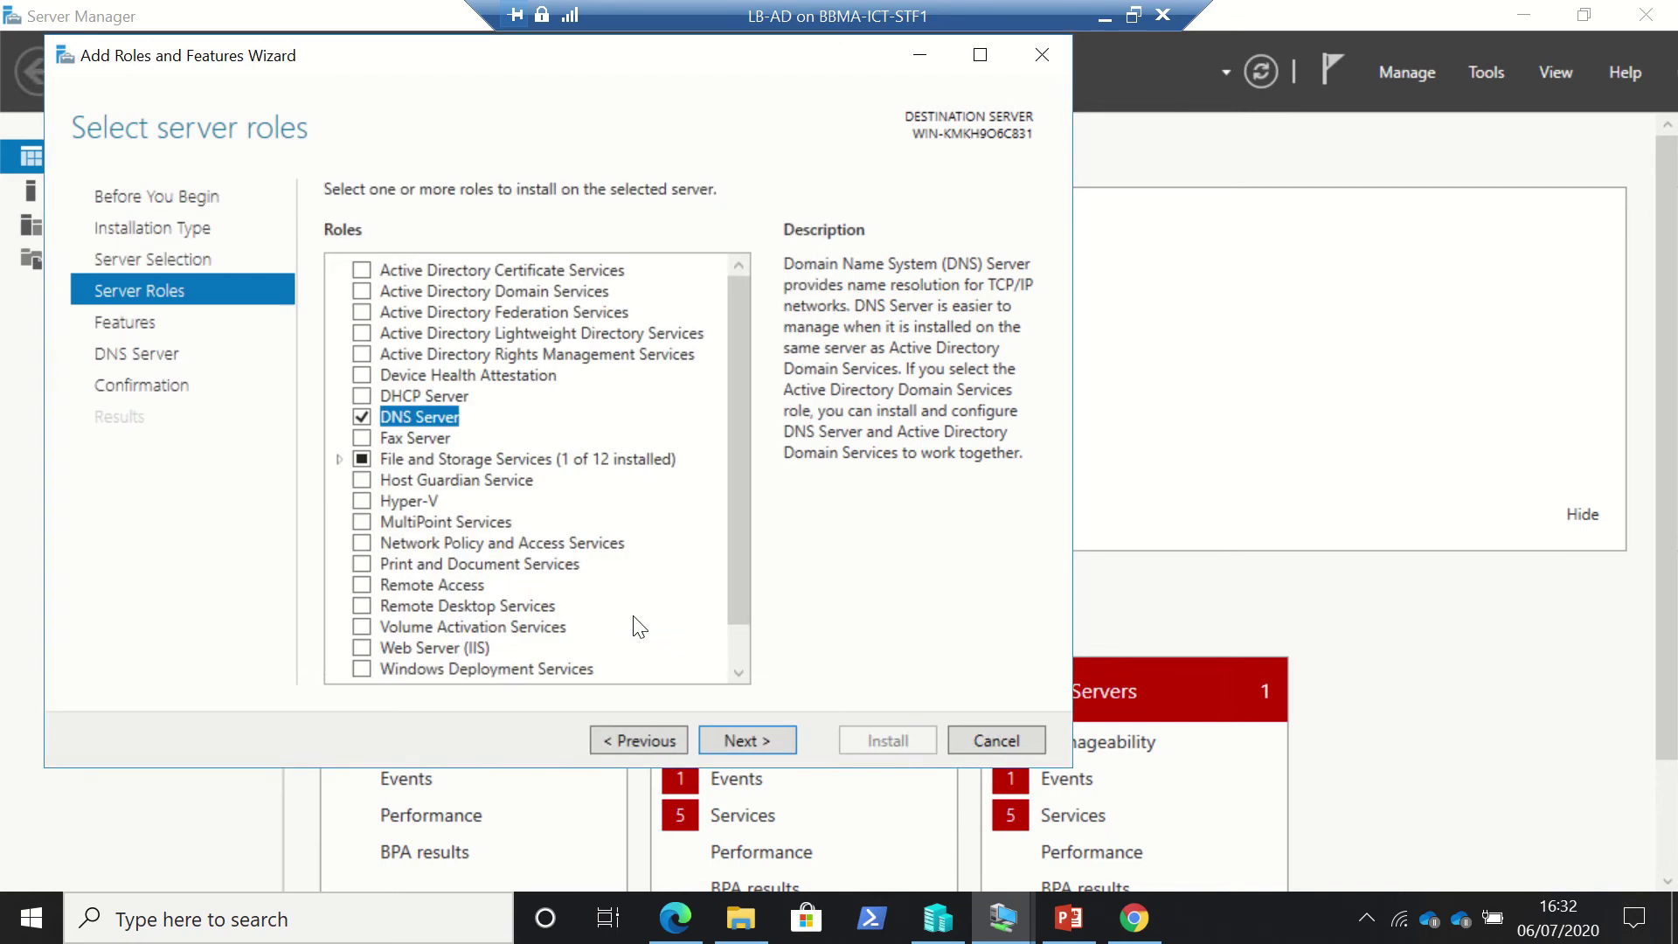
- Accept the default features and start installing the DNS Server role with its DNS Server Tools
{"action": "left_click", "coordinate": [210, 926]}
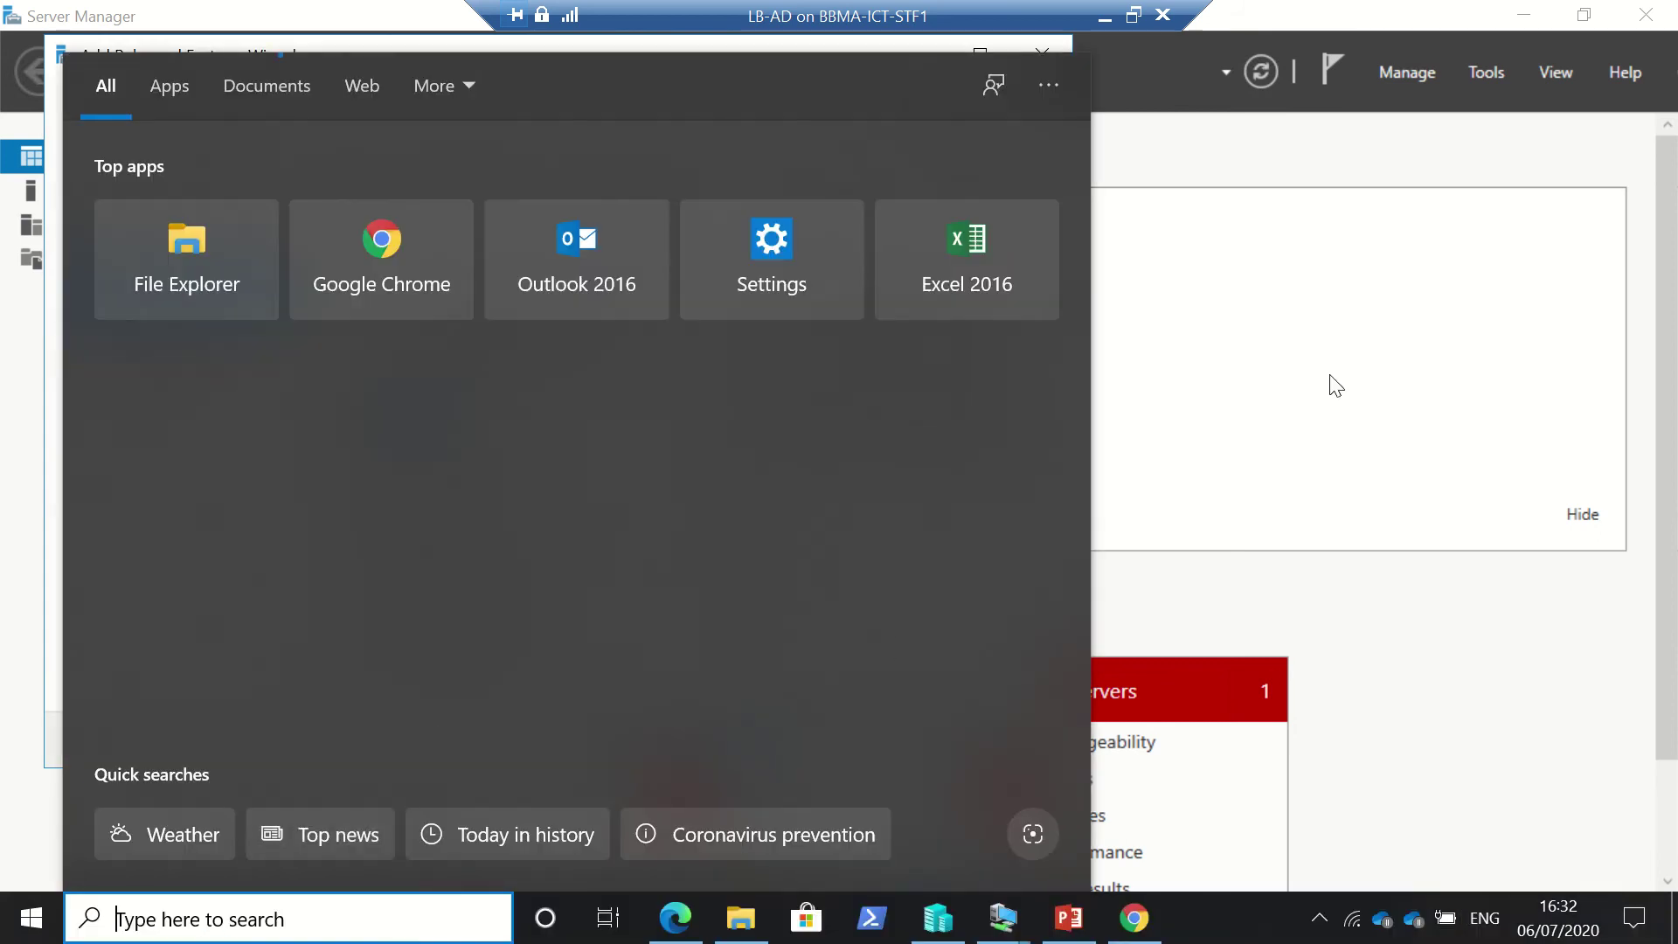
{"action": "left_click", "coordinate": [1330, 378]}
{"action": "left_click", "coordinate": [725, 736]}
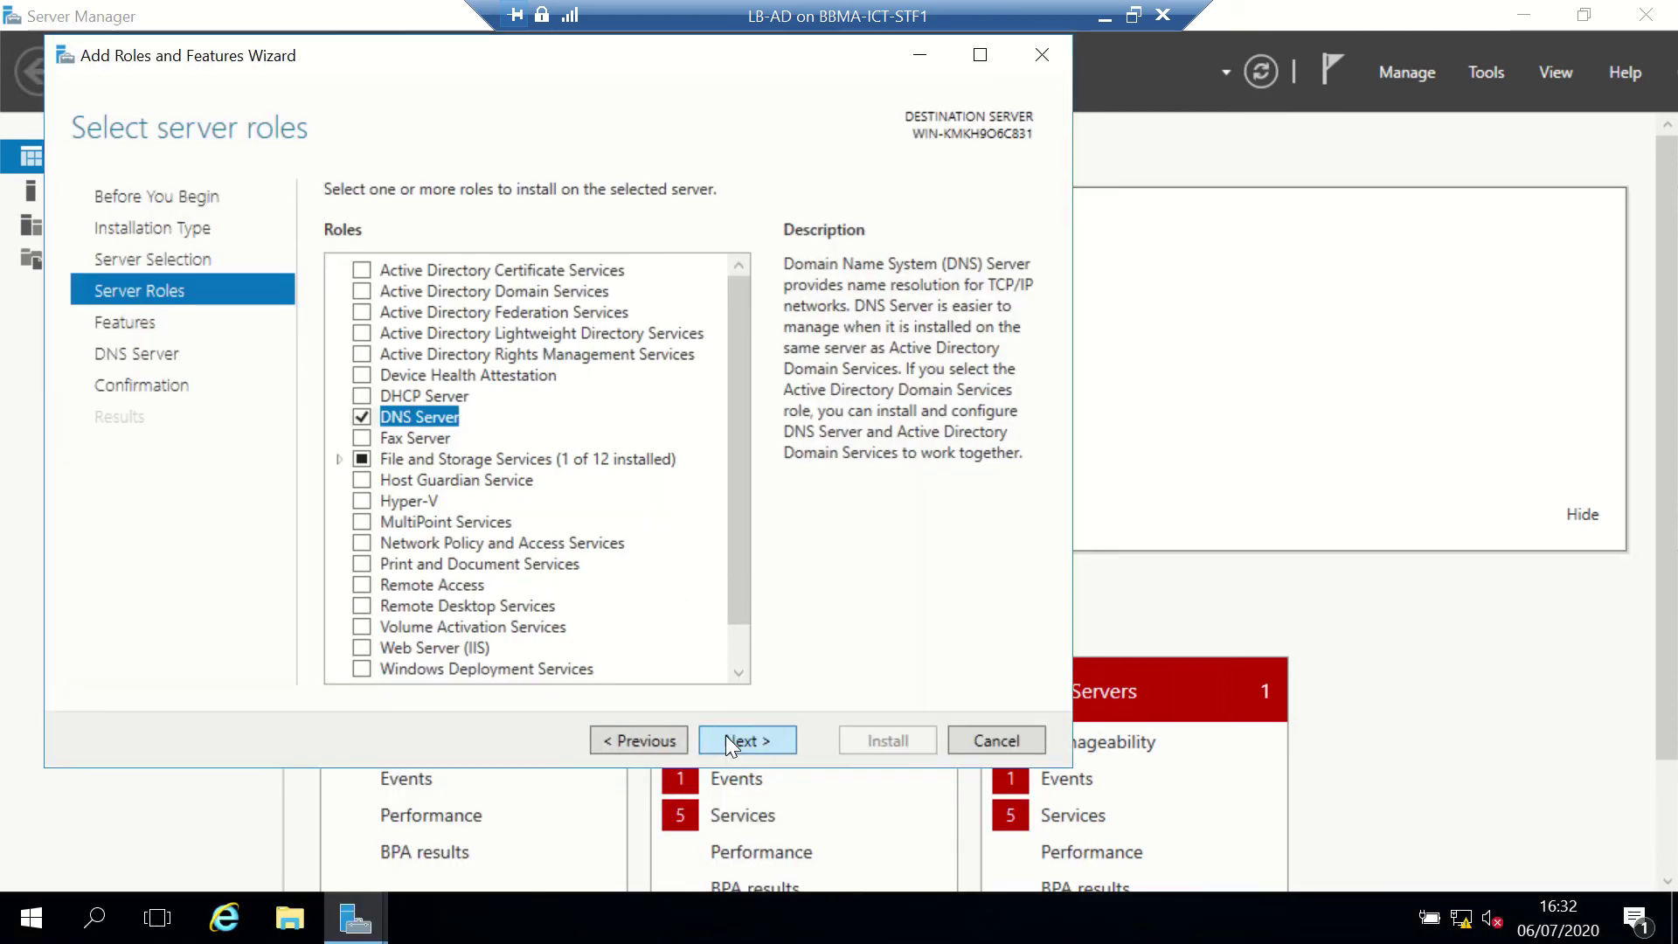
{"action": "left_click", "coordinate": [725, 736]}
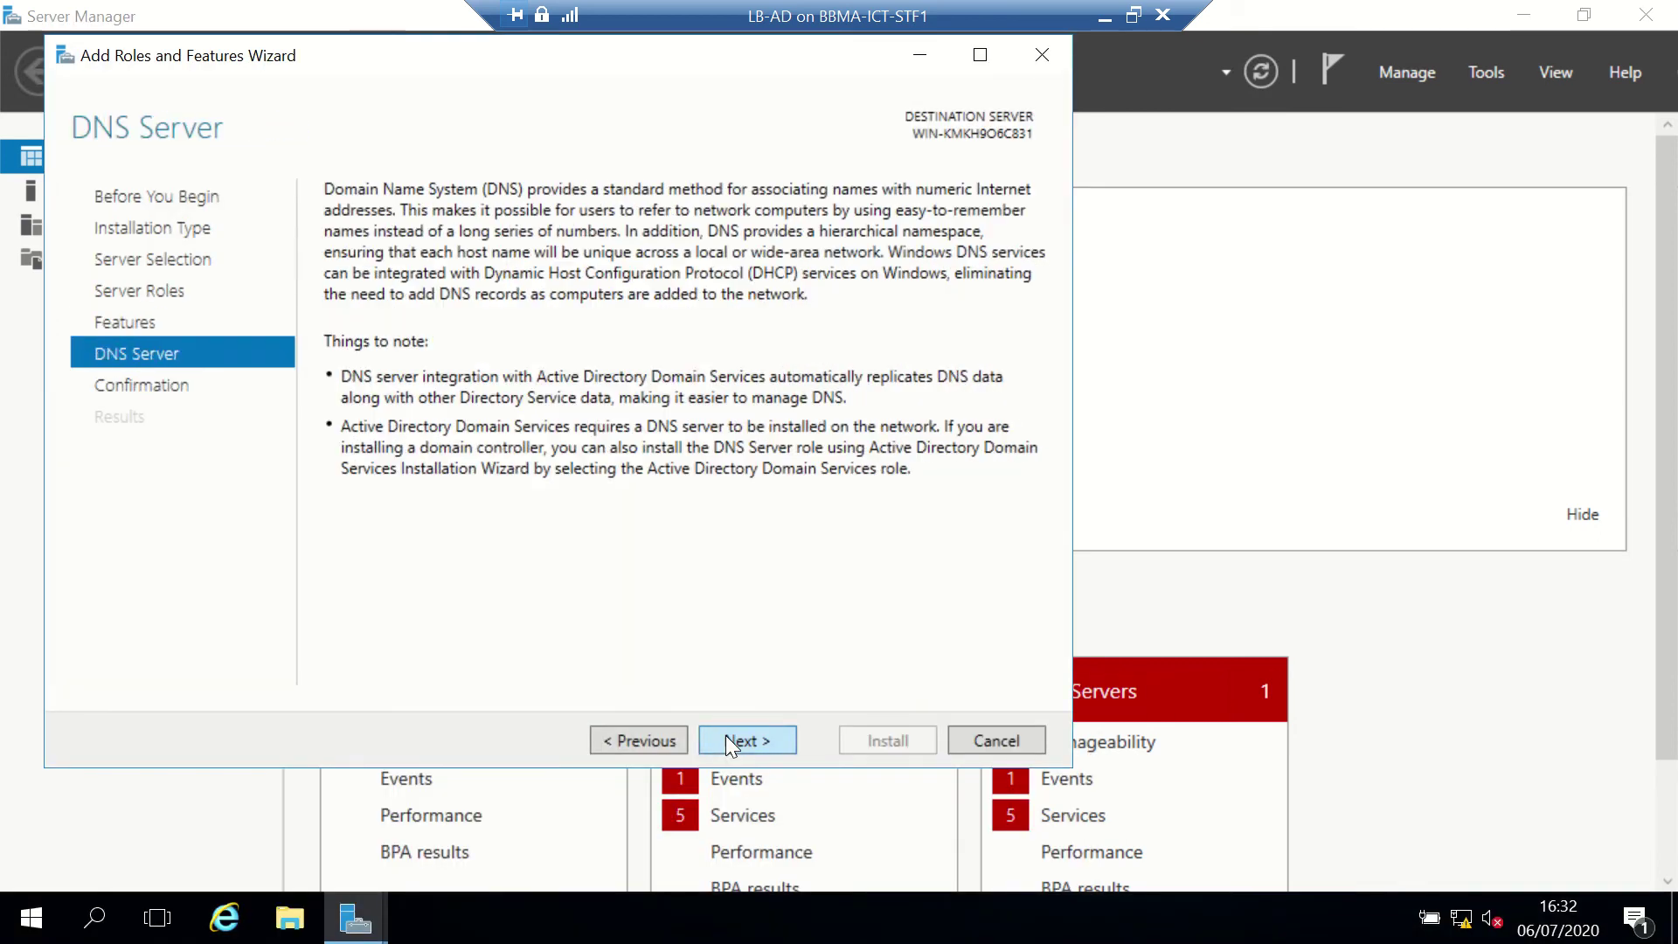
{"action": "left_click", "coordinate": [725, 736]}
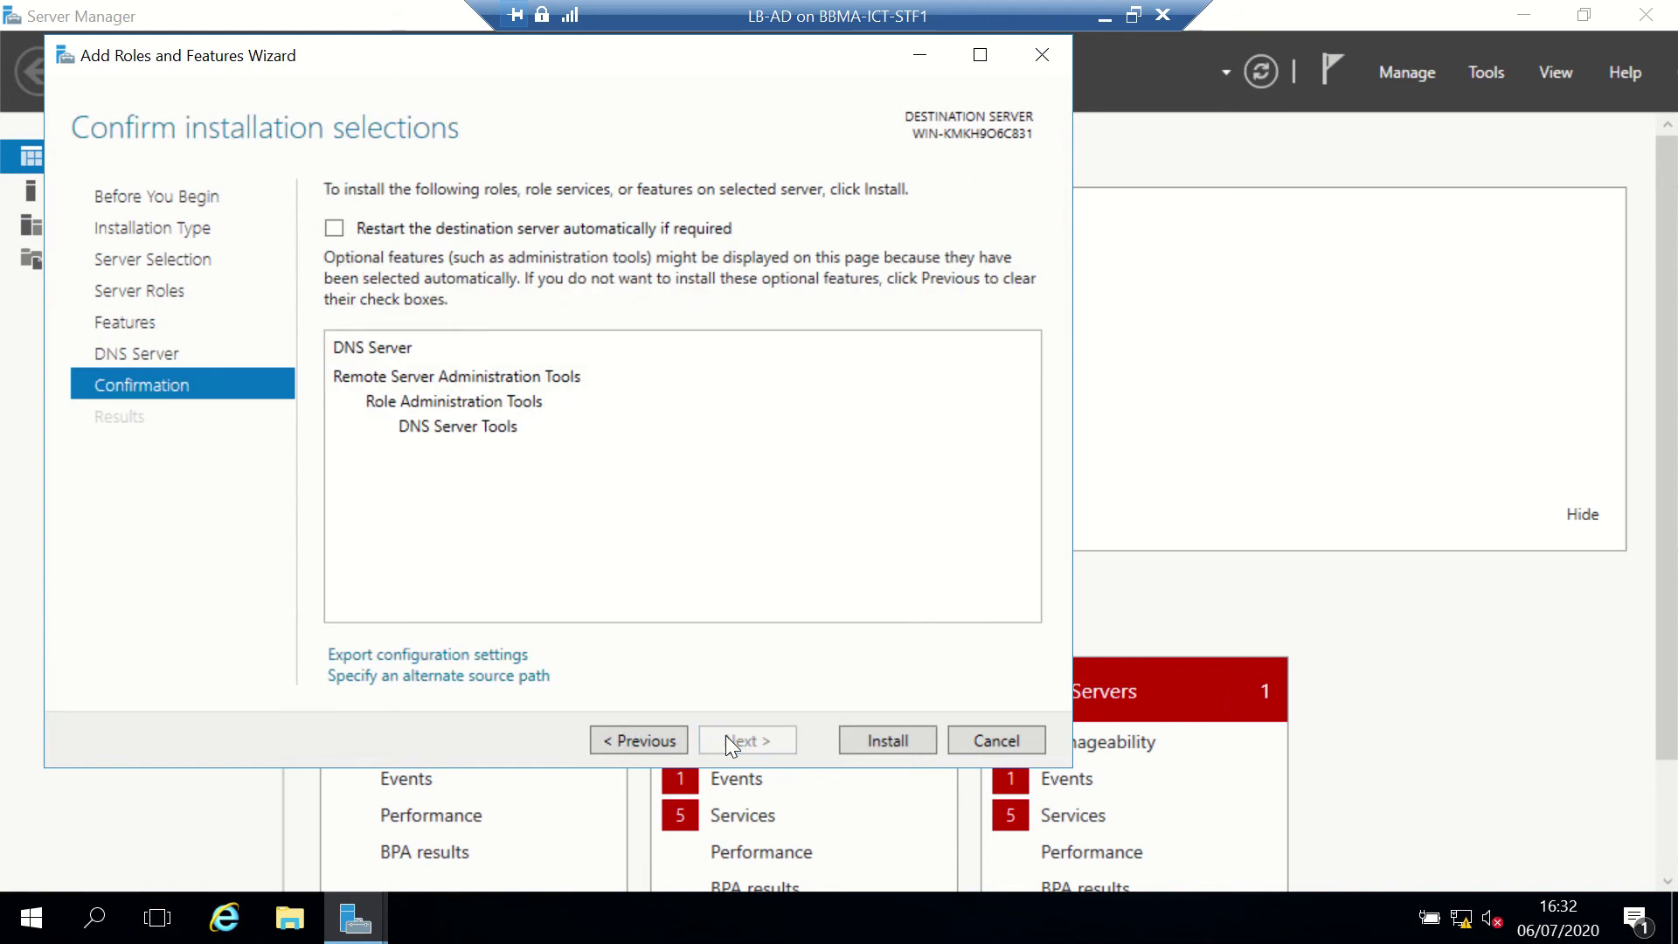
{"action": "left_click", "coordinate": [860, 732]}
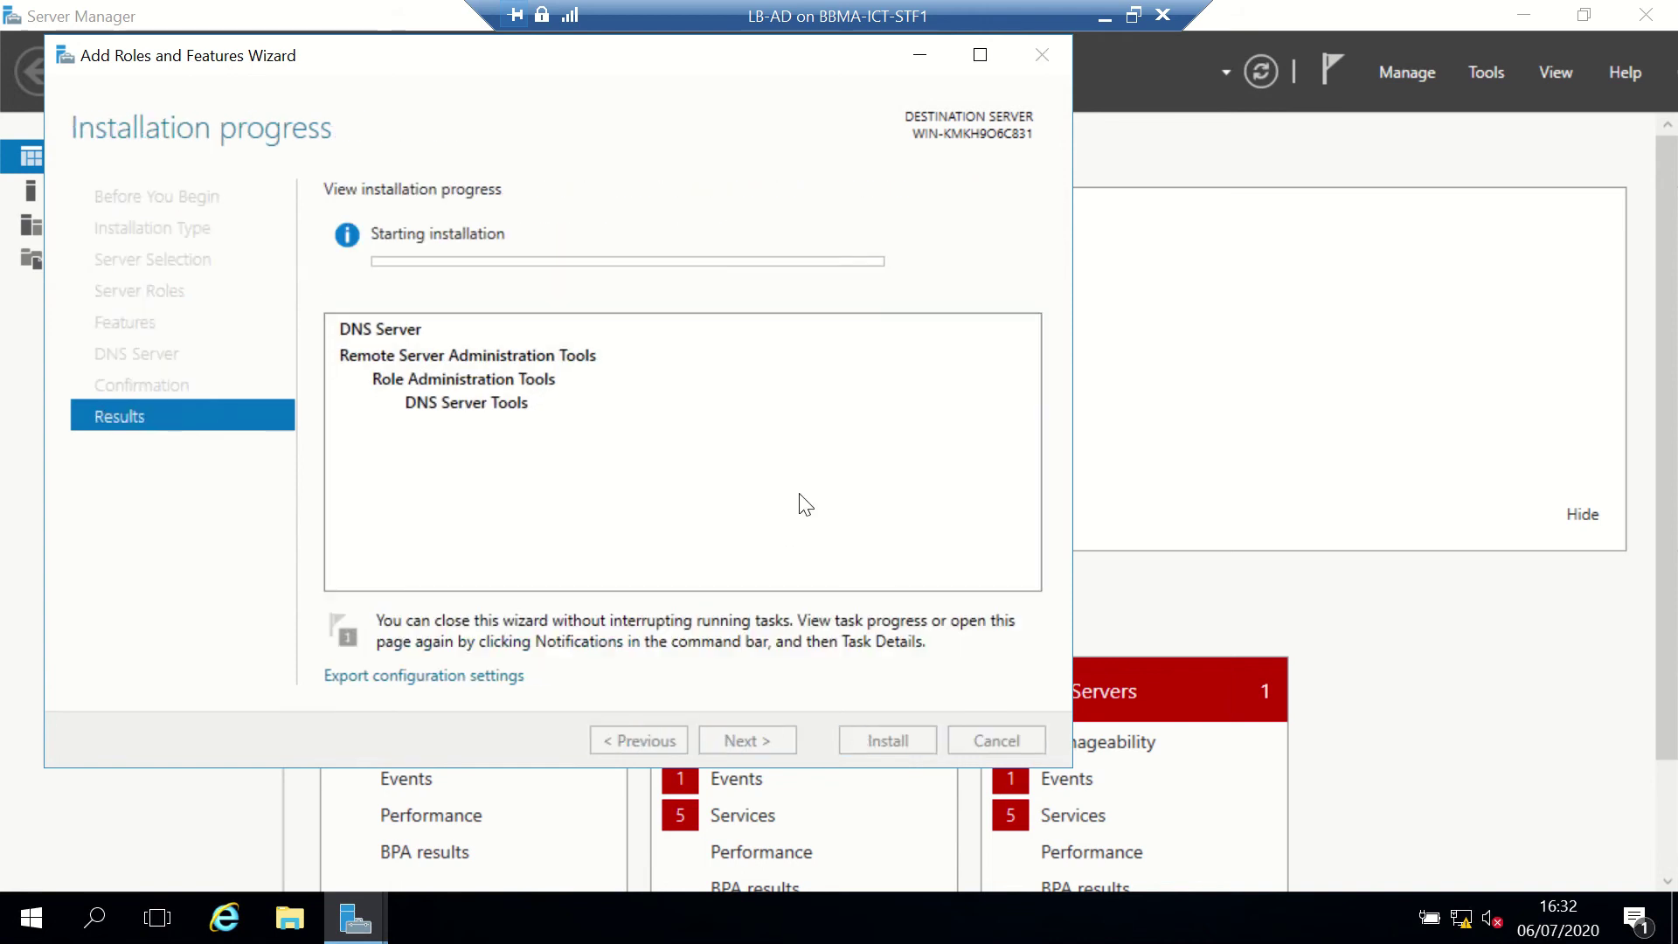
- Switch to the LB-DNS virtual machine, start PowerShell from its command prompt and clear the screen
{"action": "left_click", "coordinate": [1104, 16]}
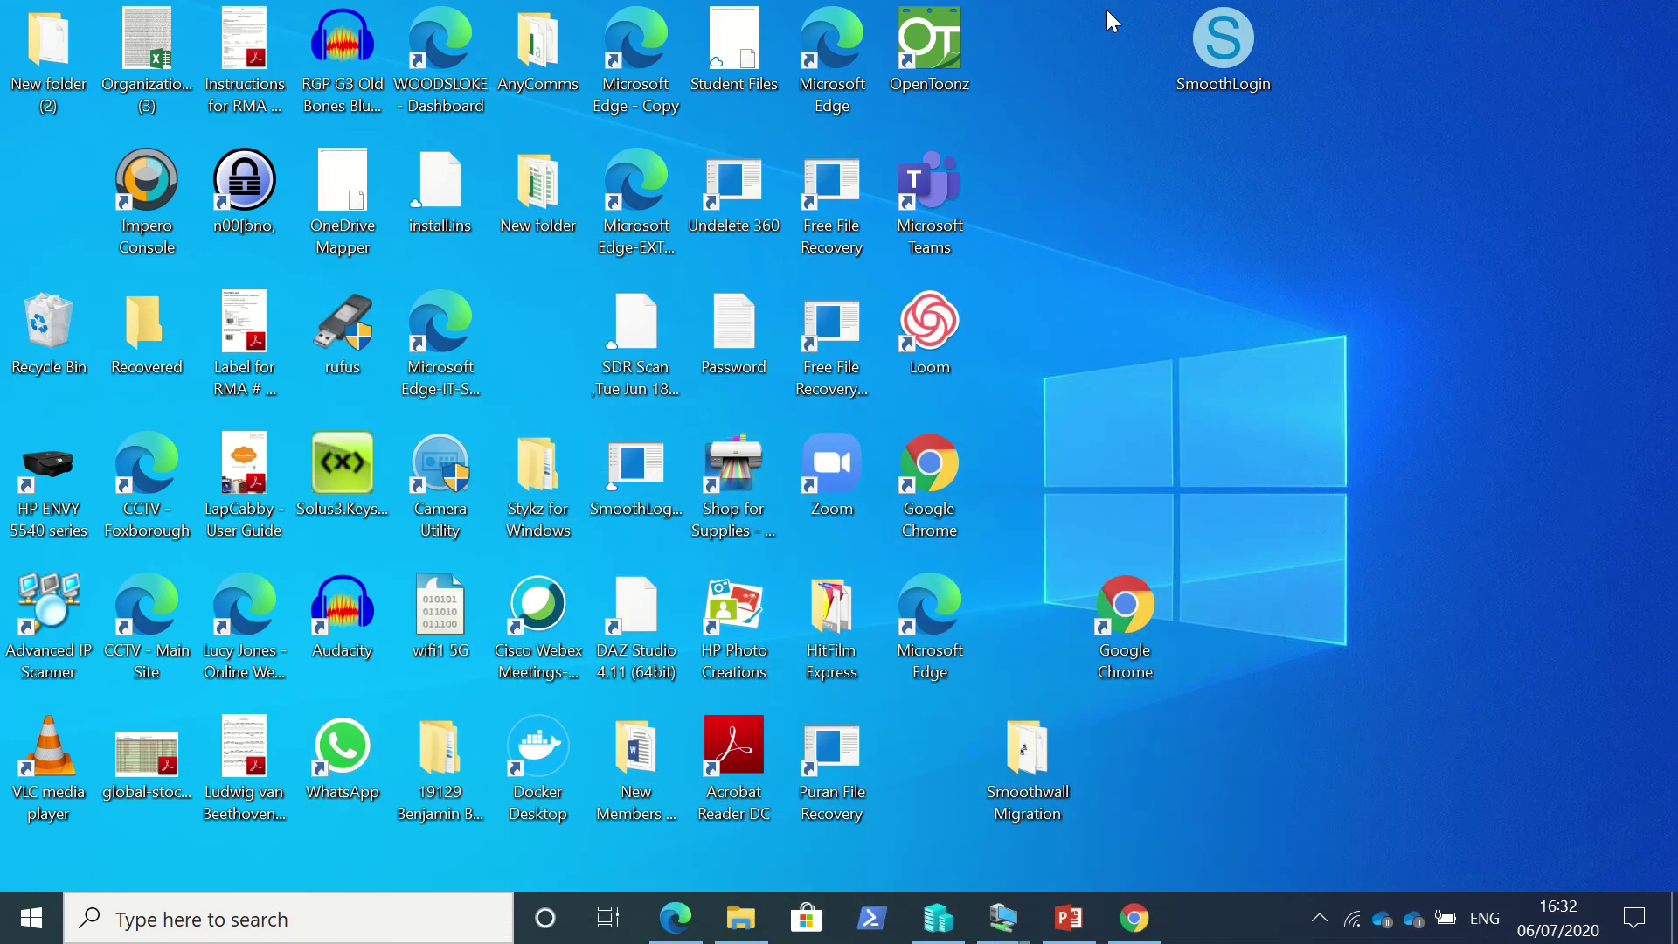
{"action": "mouse_move", "coordinate": [1002, 918]}
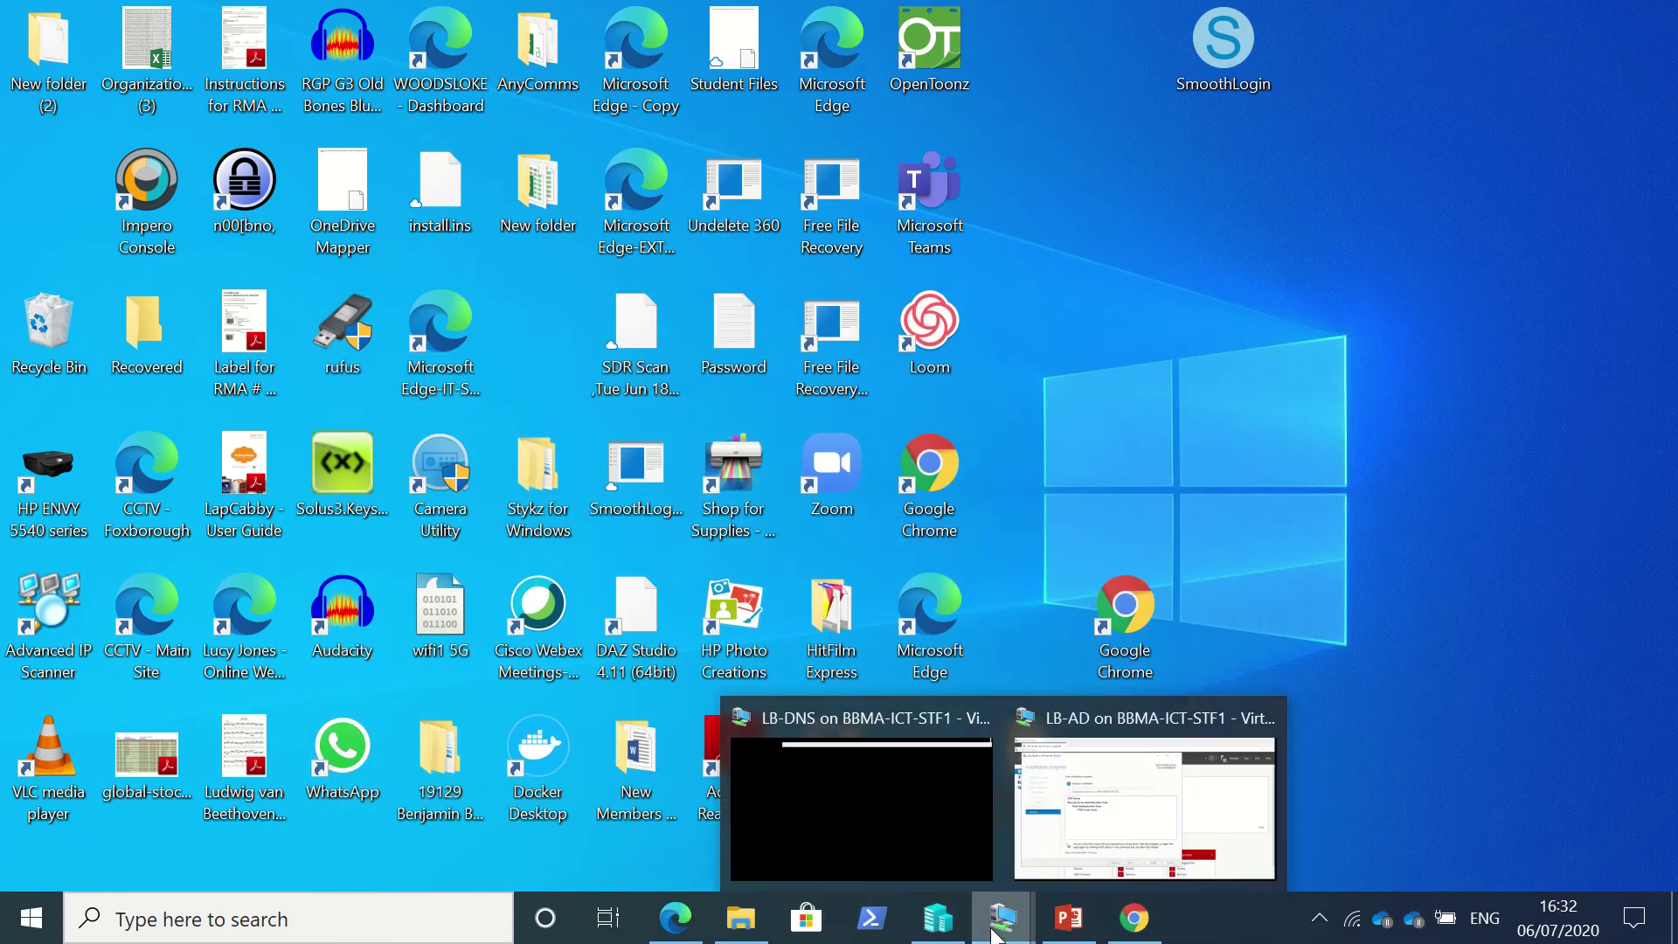
{"action": "left_click", "coordinate": [905, 837]}
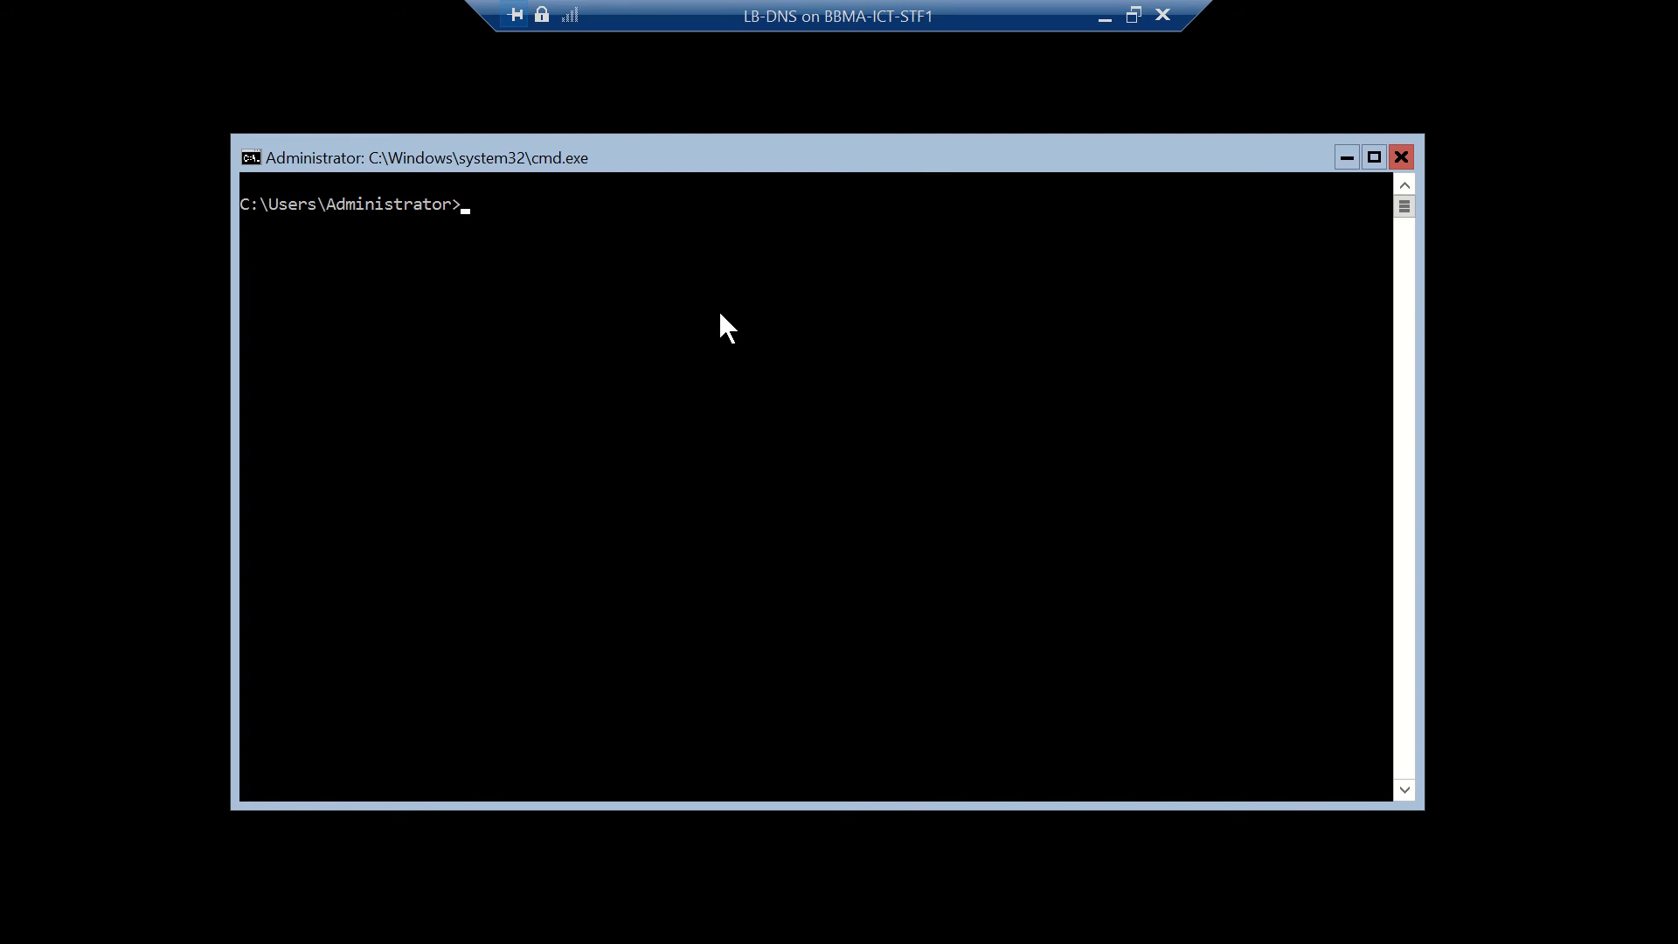
{"action": "type", "text": "powershell"}
{"action": "key", "text": "Return"}
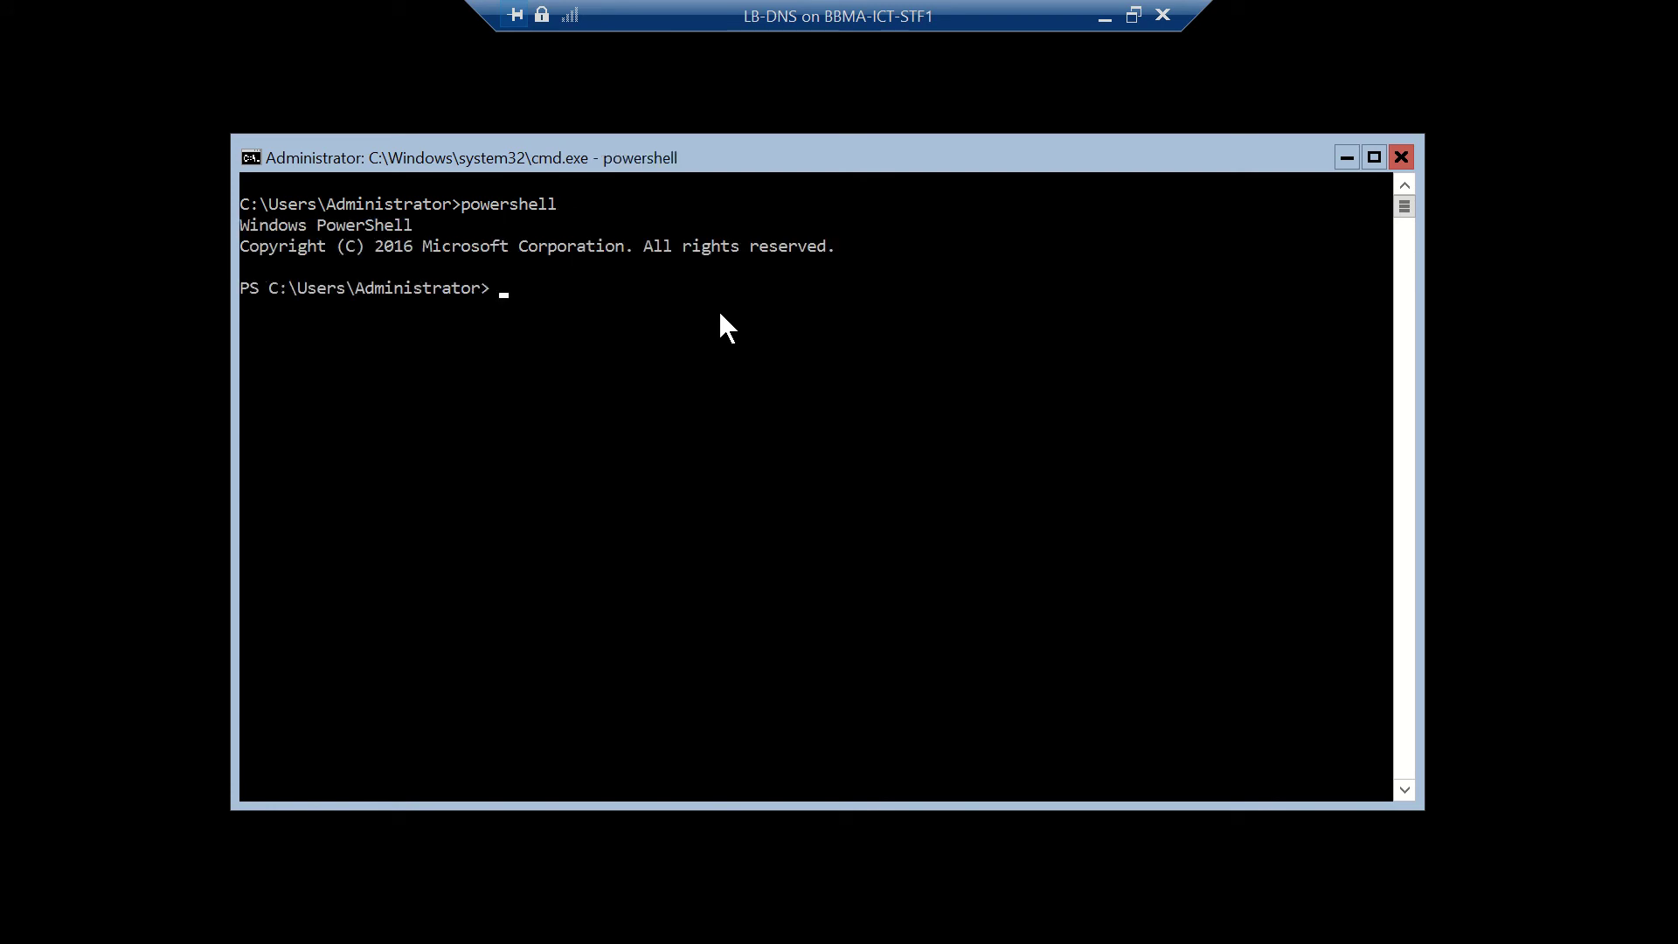
{"action": "type", "text": "cls"}
{"action": "key", "text": "Return"}
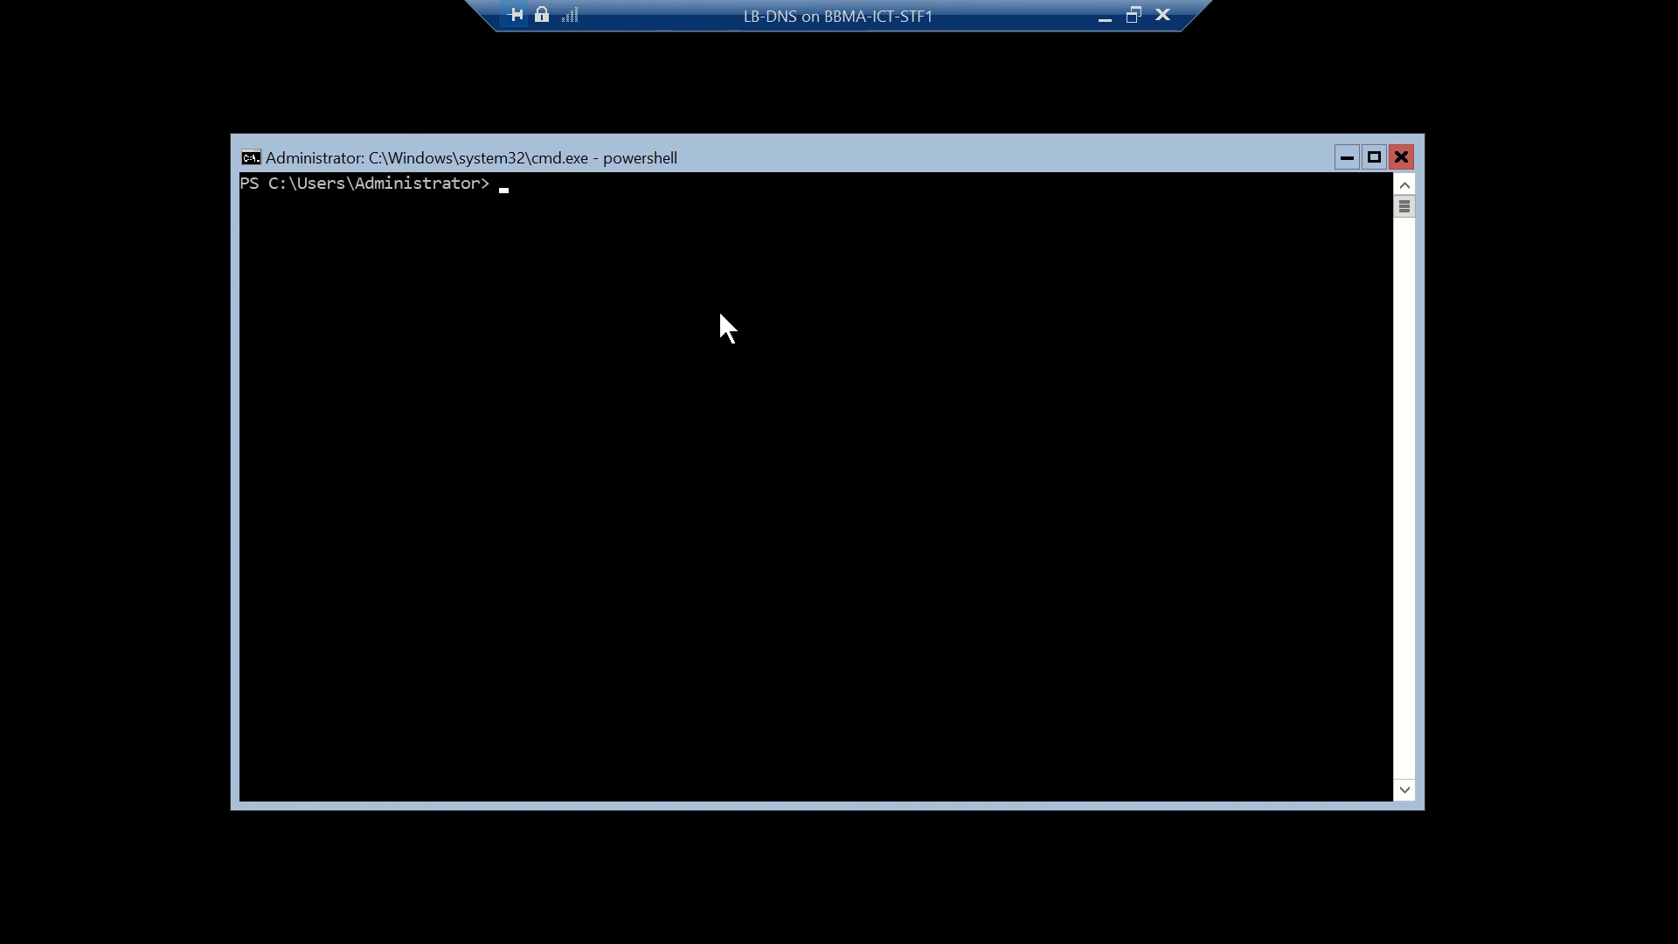
- Install the DNS role with its management tools by running install-windowsfeature dns -includemanagementtools
{"action": "type", "text": "install-windowsfeature"}
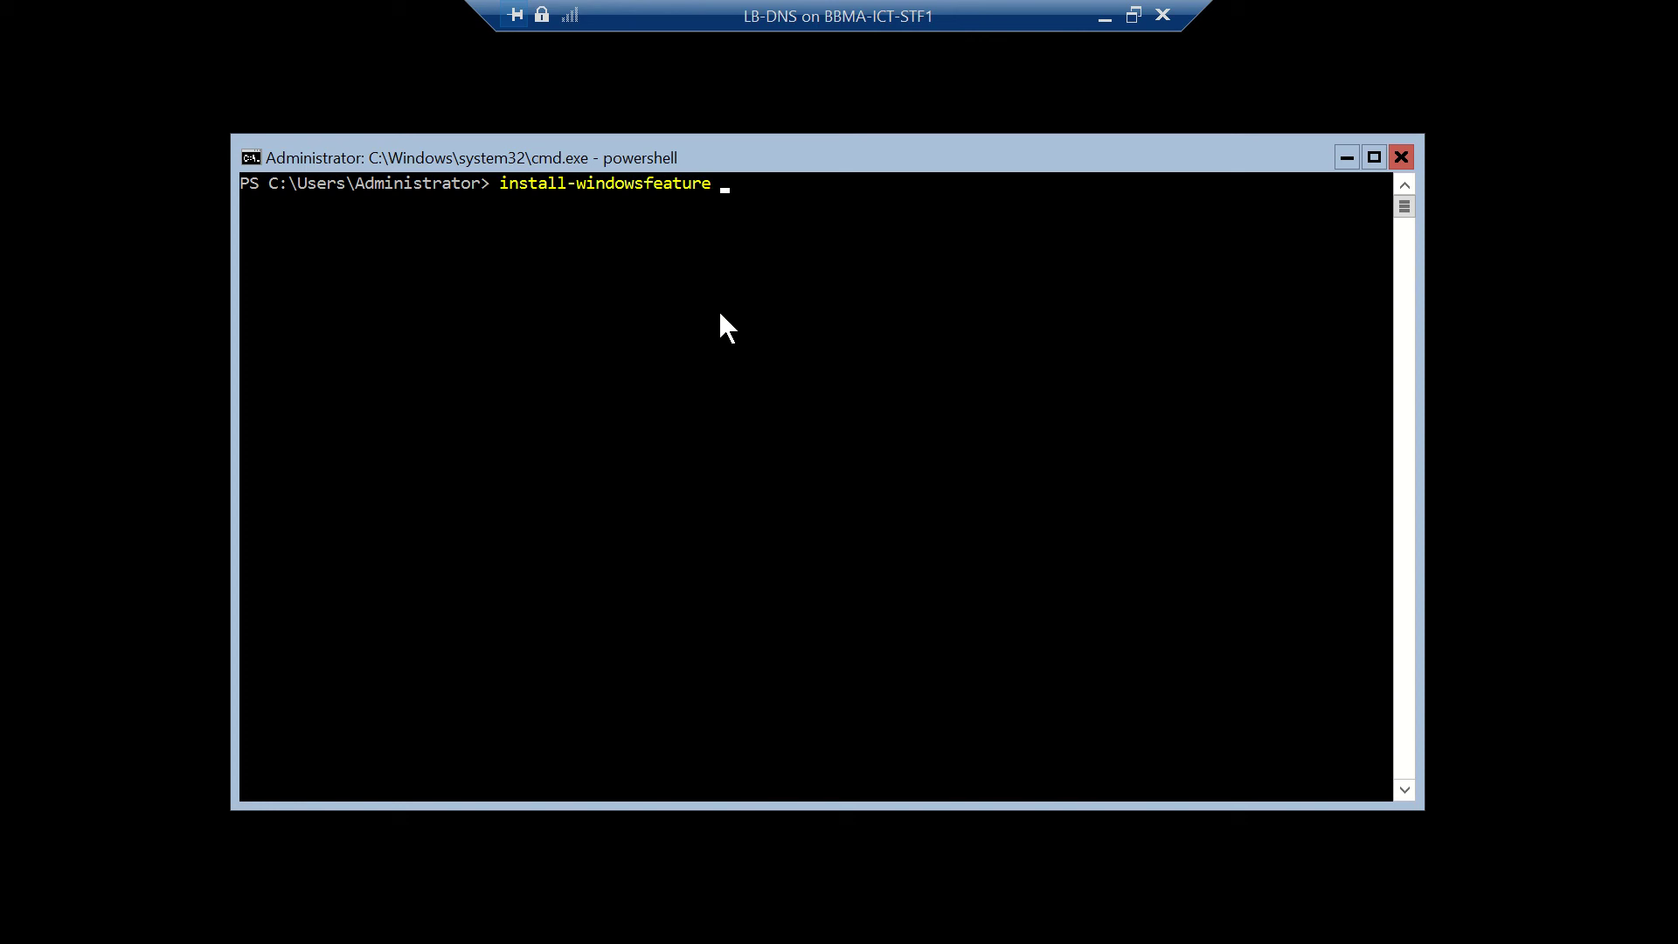
{"action": "type", "text": " dns -includemanagementtools"}
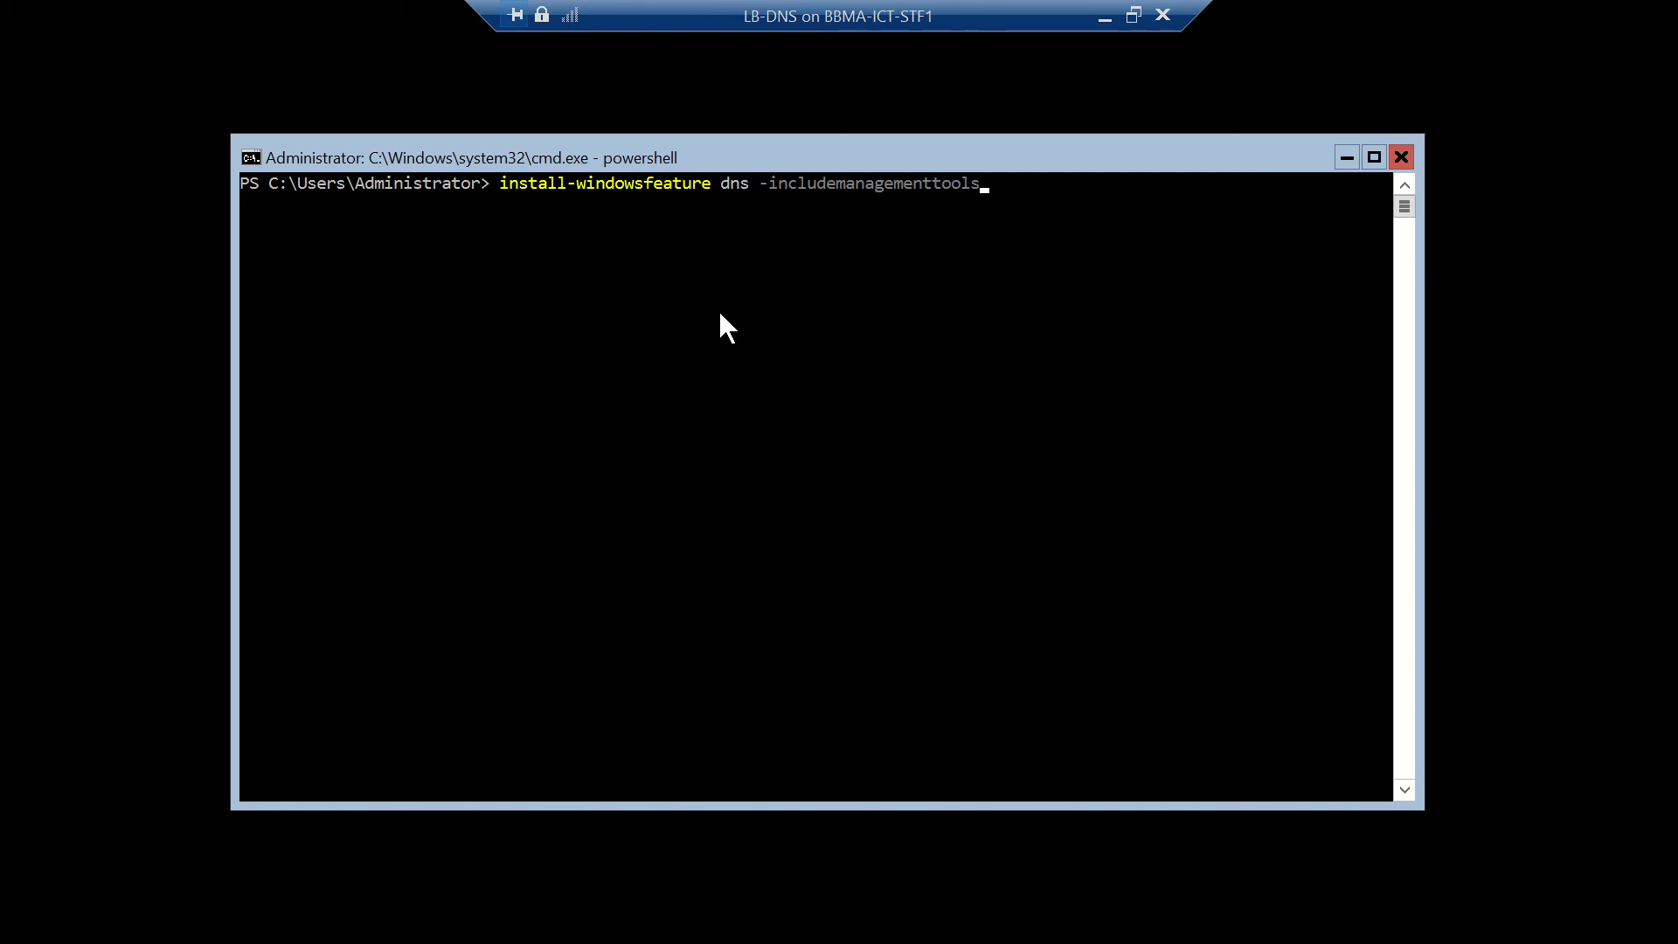
{"action": "key", "text": "Return"}
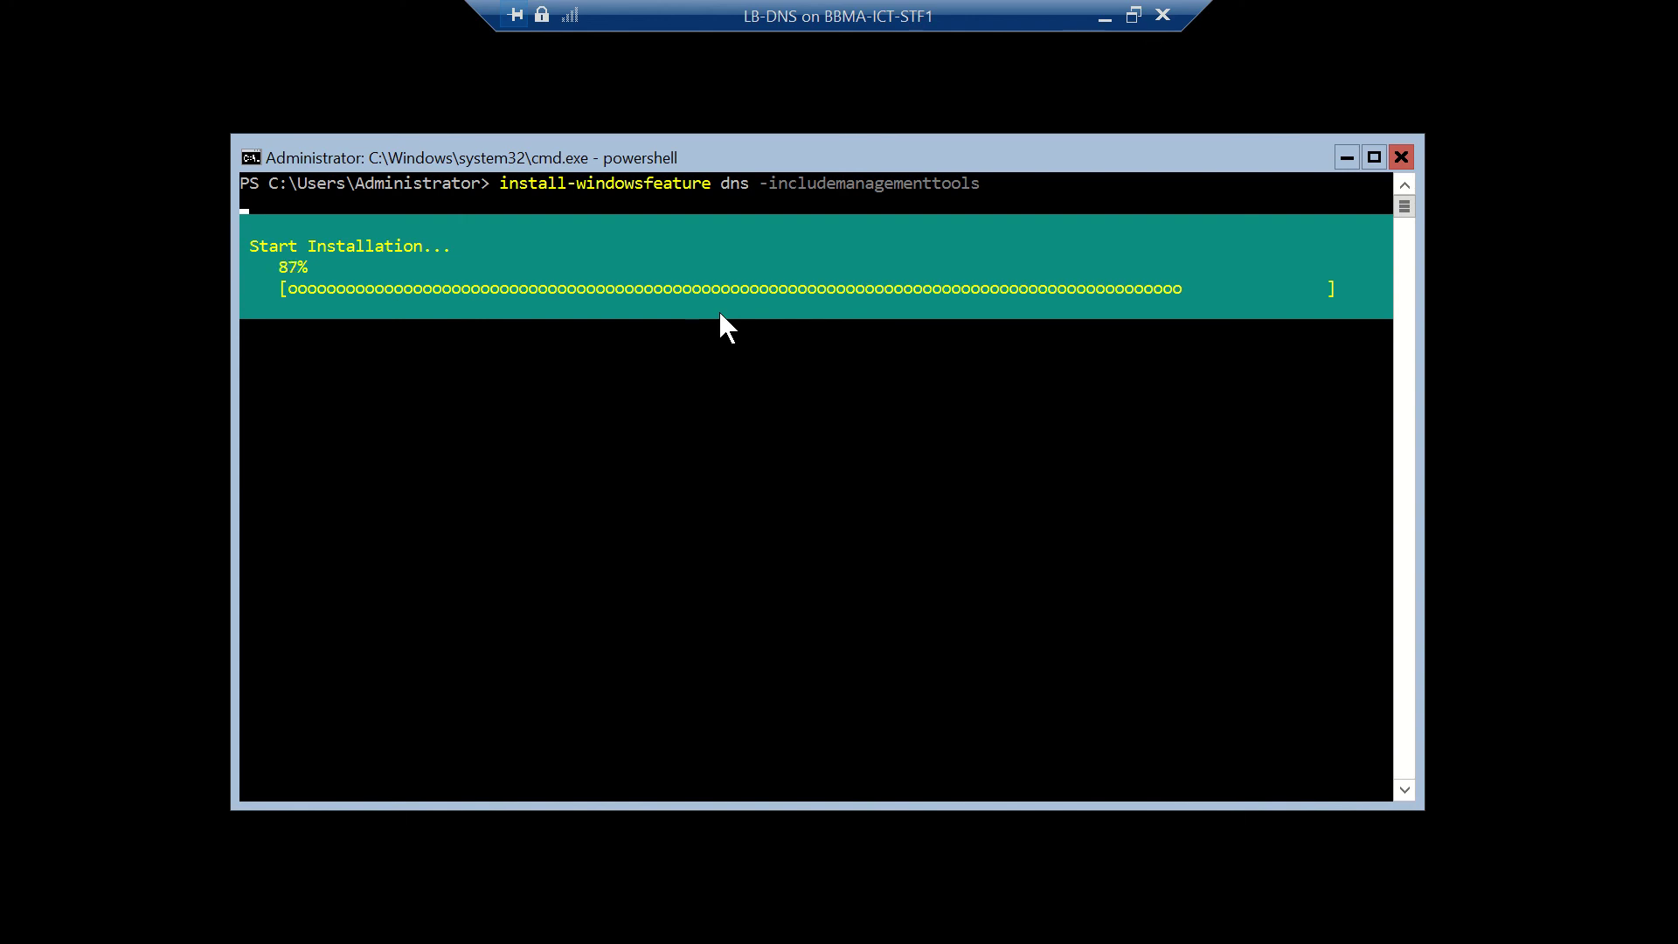
- Return to the LB-AD virtual machine and close the Add Roles and Features Wizard
{"action": "left_click", "coordinate": [1103, 18]}
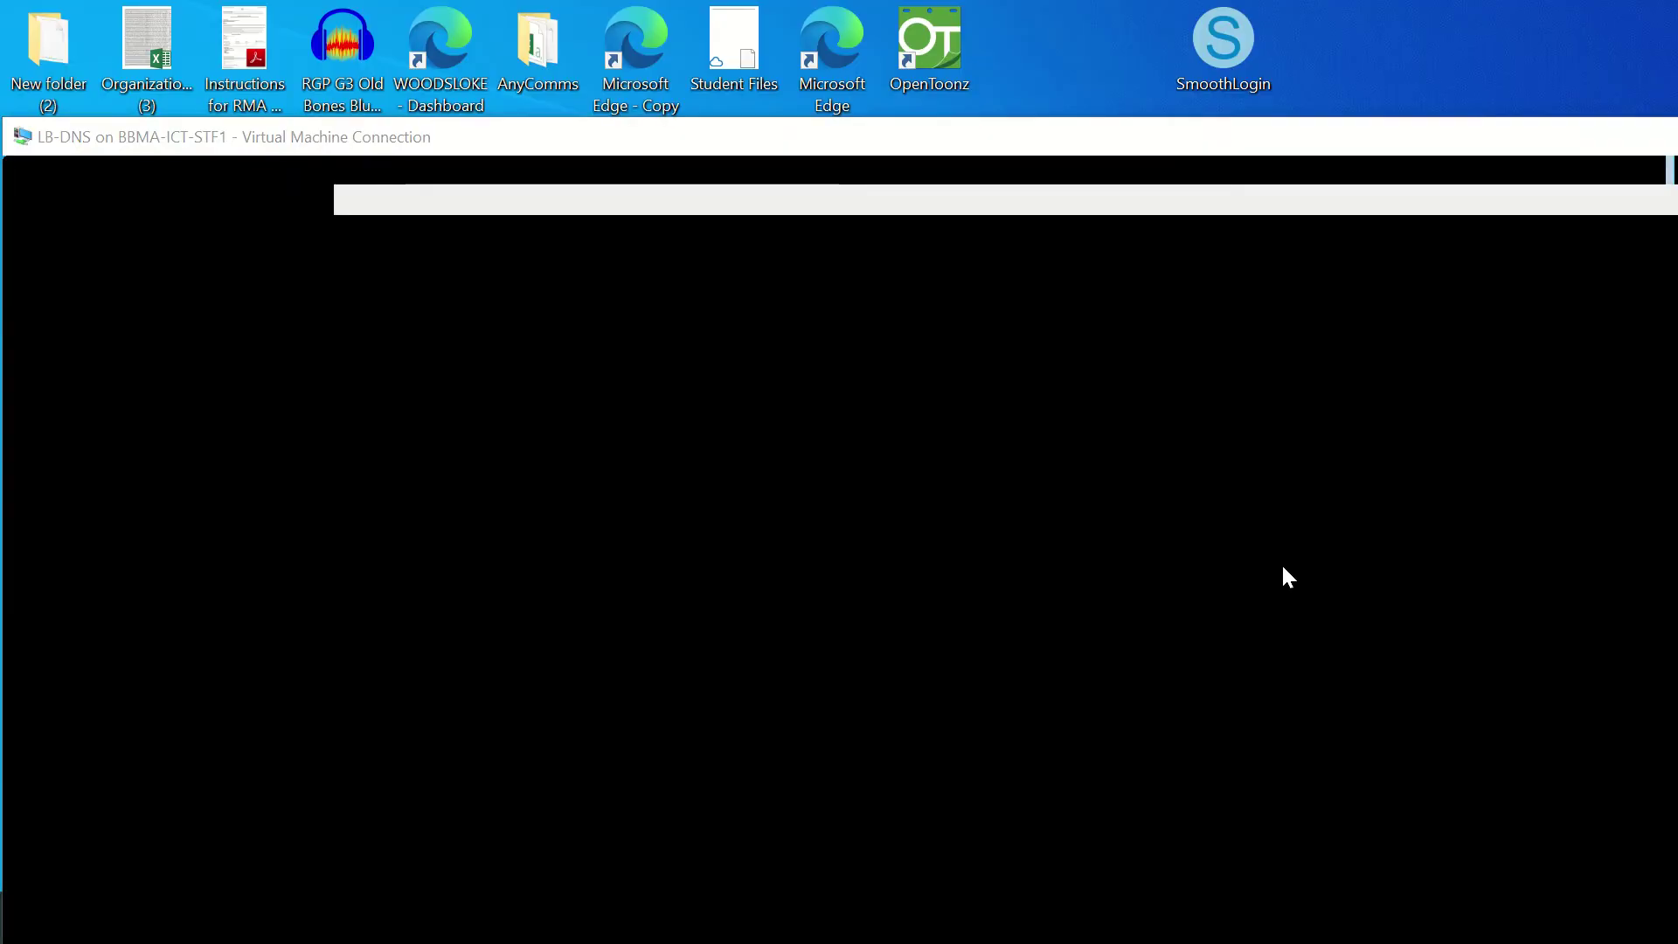
{"action": "mouse_move", "coordinate": [1018, 919]}
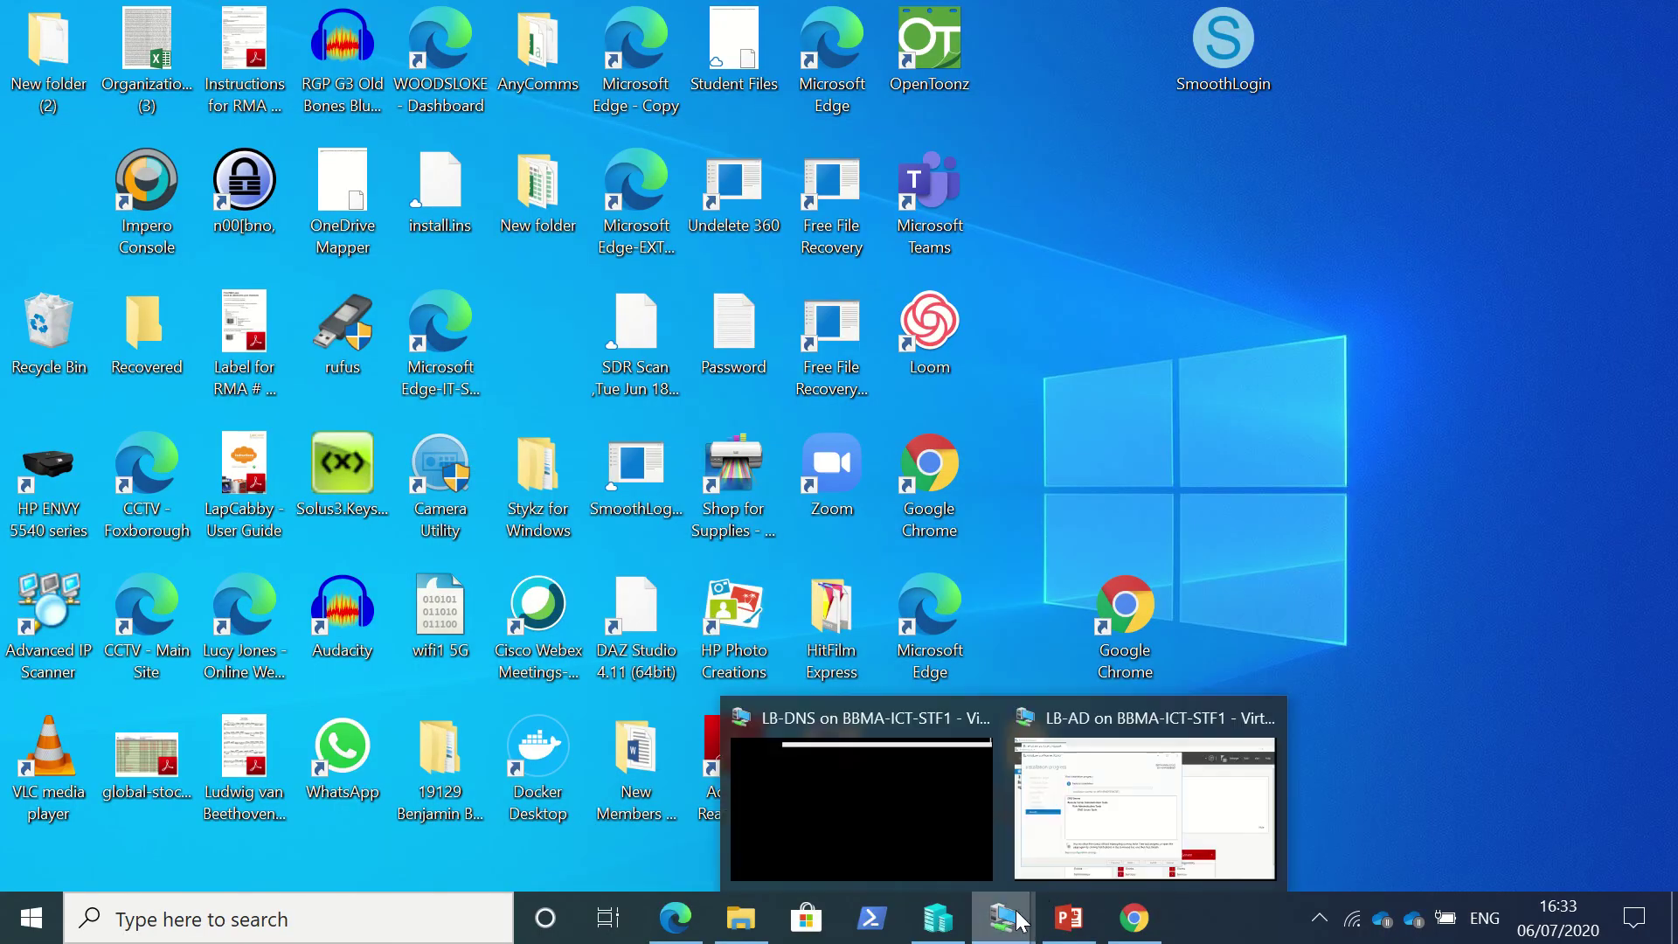
{"action": "left_click", "coordinate": [1121, 800]}
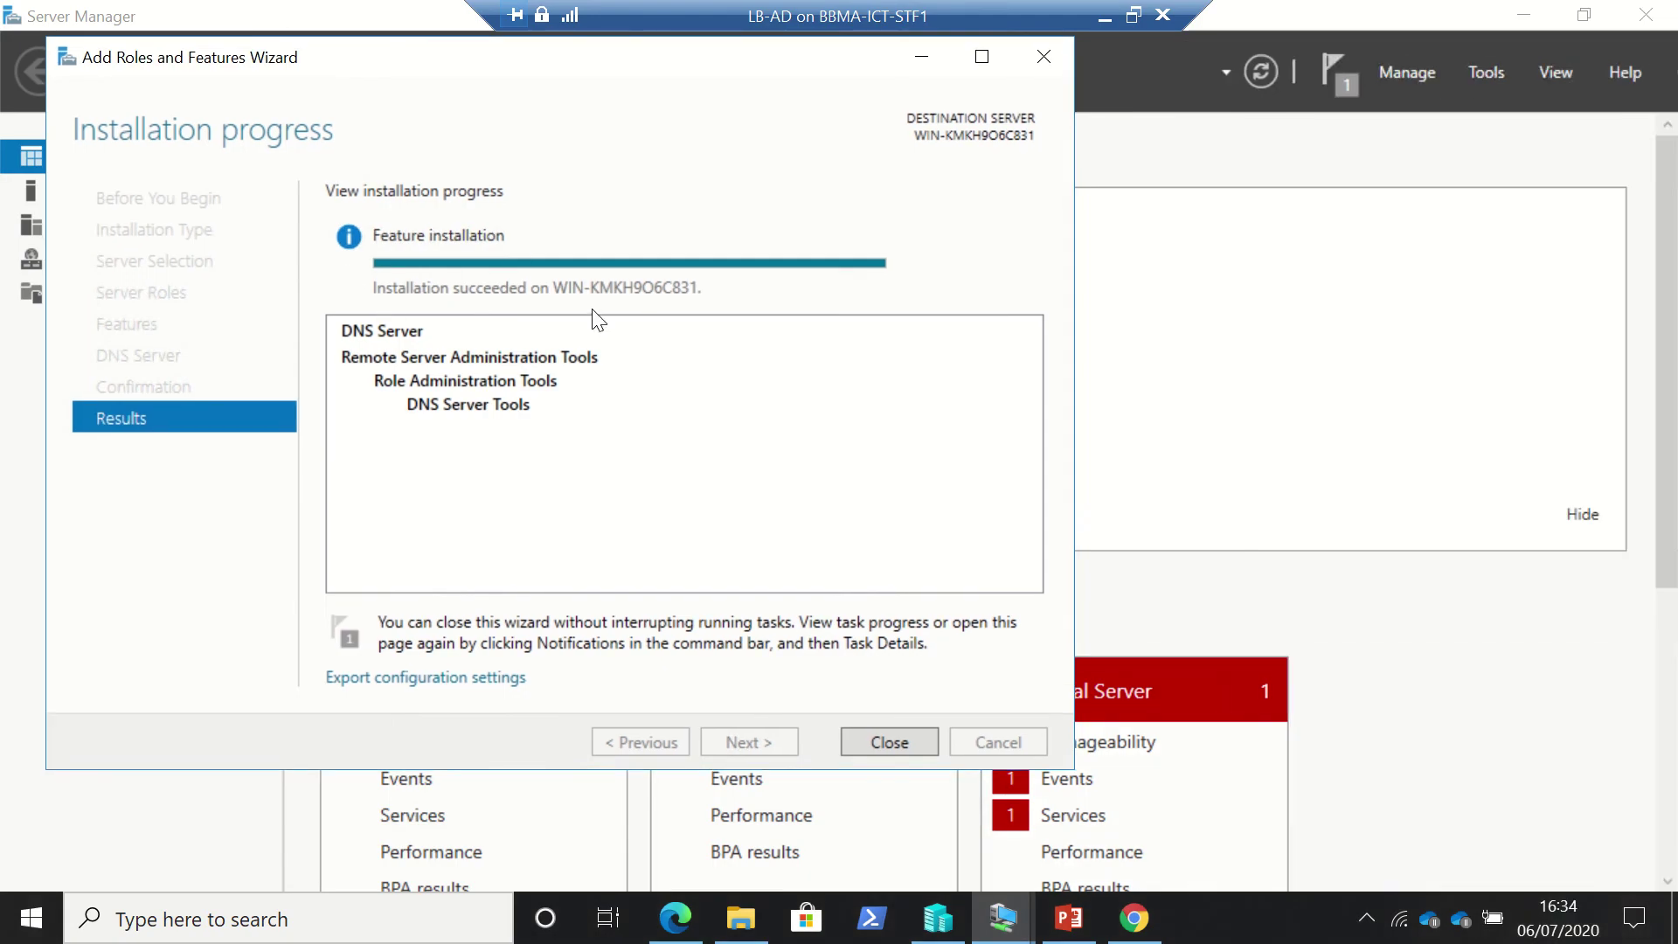
{"action": "left_click", "coordinate": [909, 734]}
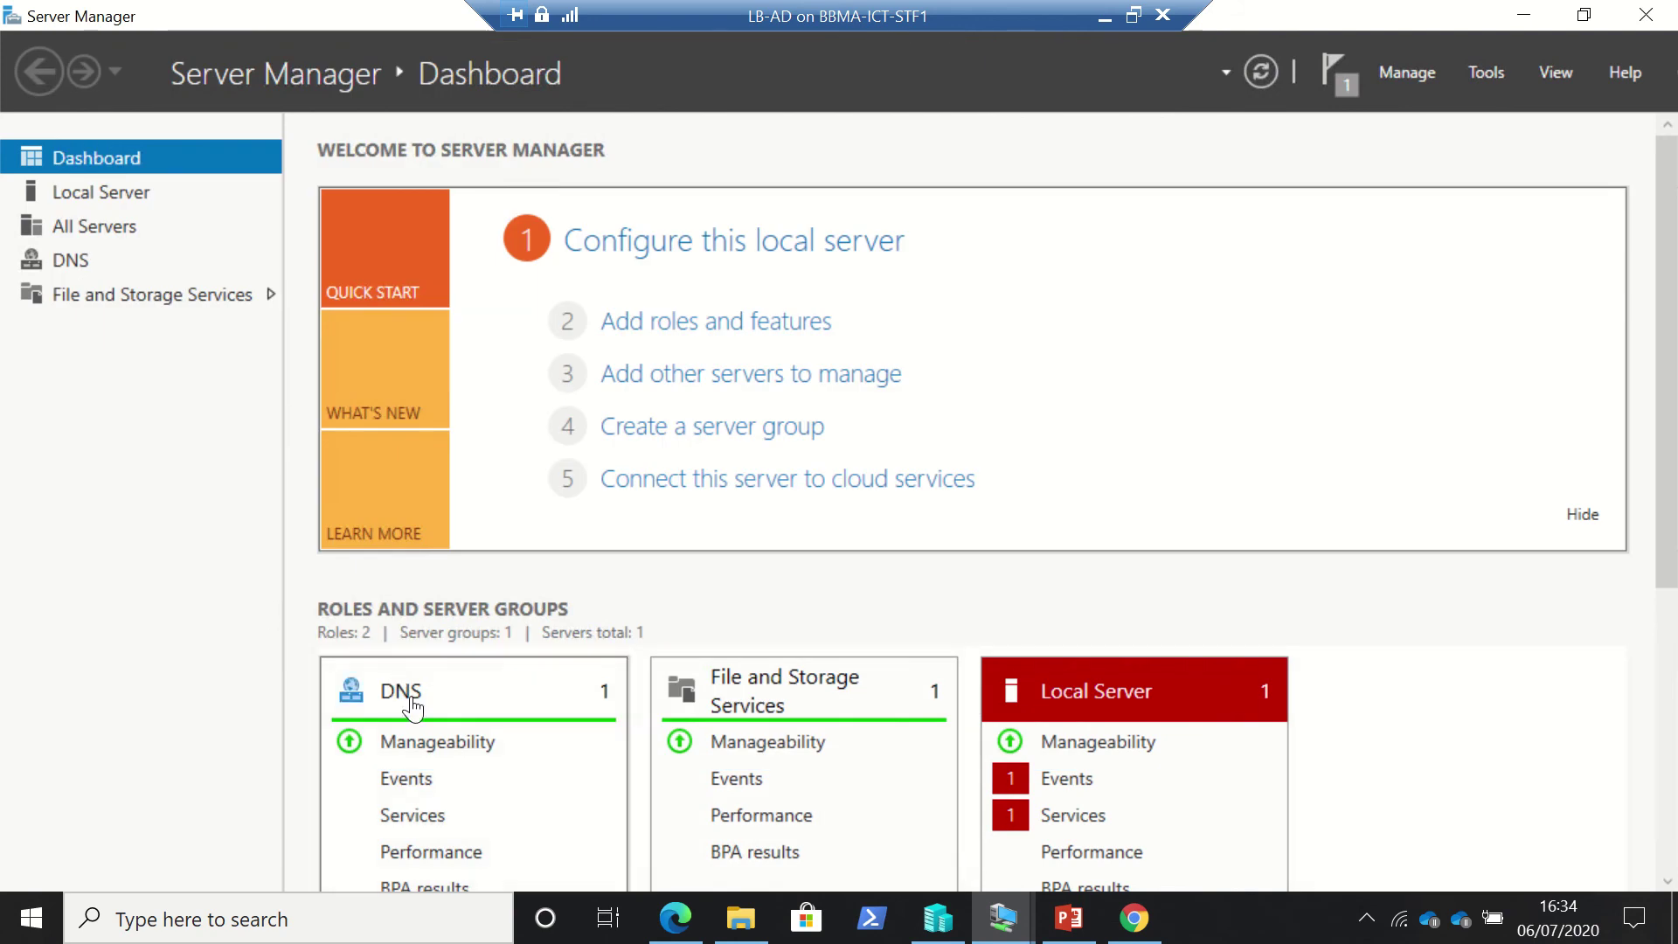
- Open DNS Manager from Server Manager
{"action": "left_click", "coordinate": [1418, 76]}
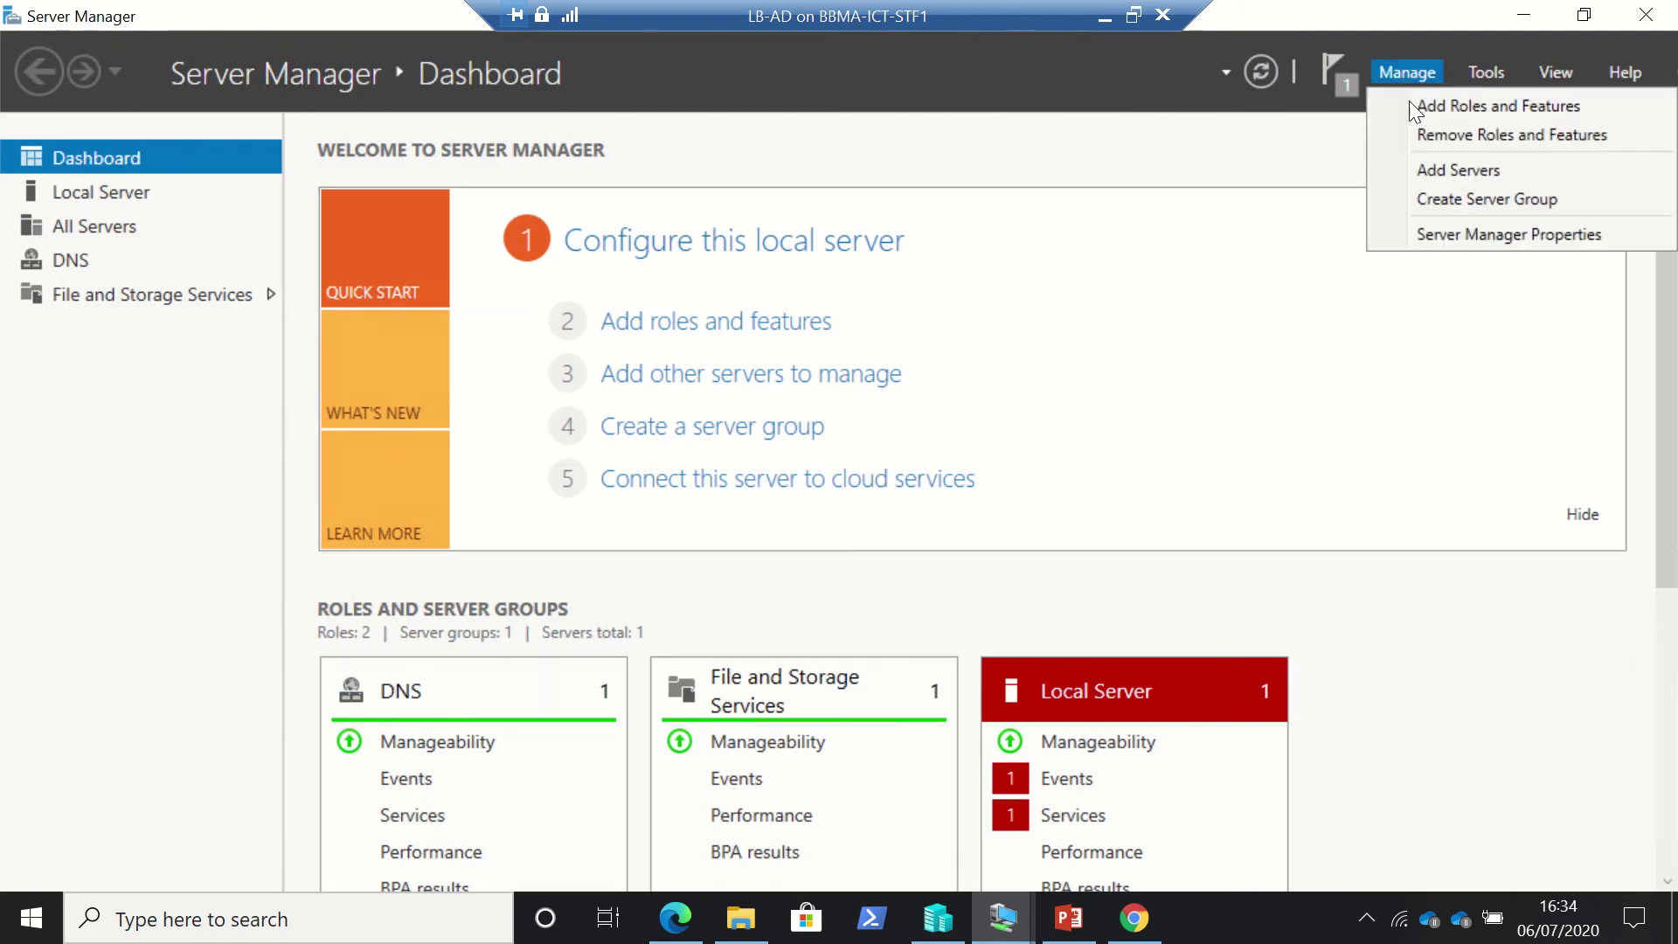
{"action": "left_click", "coordinate": [1466, 74]}
{"action": "left_click", "coordinate": [1467, 73]}
{"action": "left_click", "coordinate": [1418, 211]}
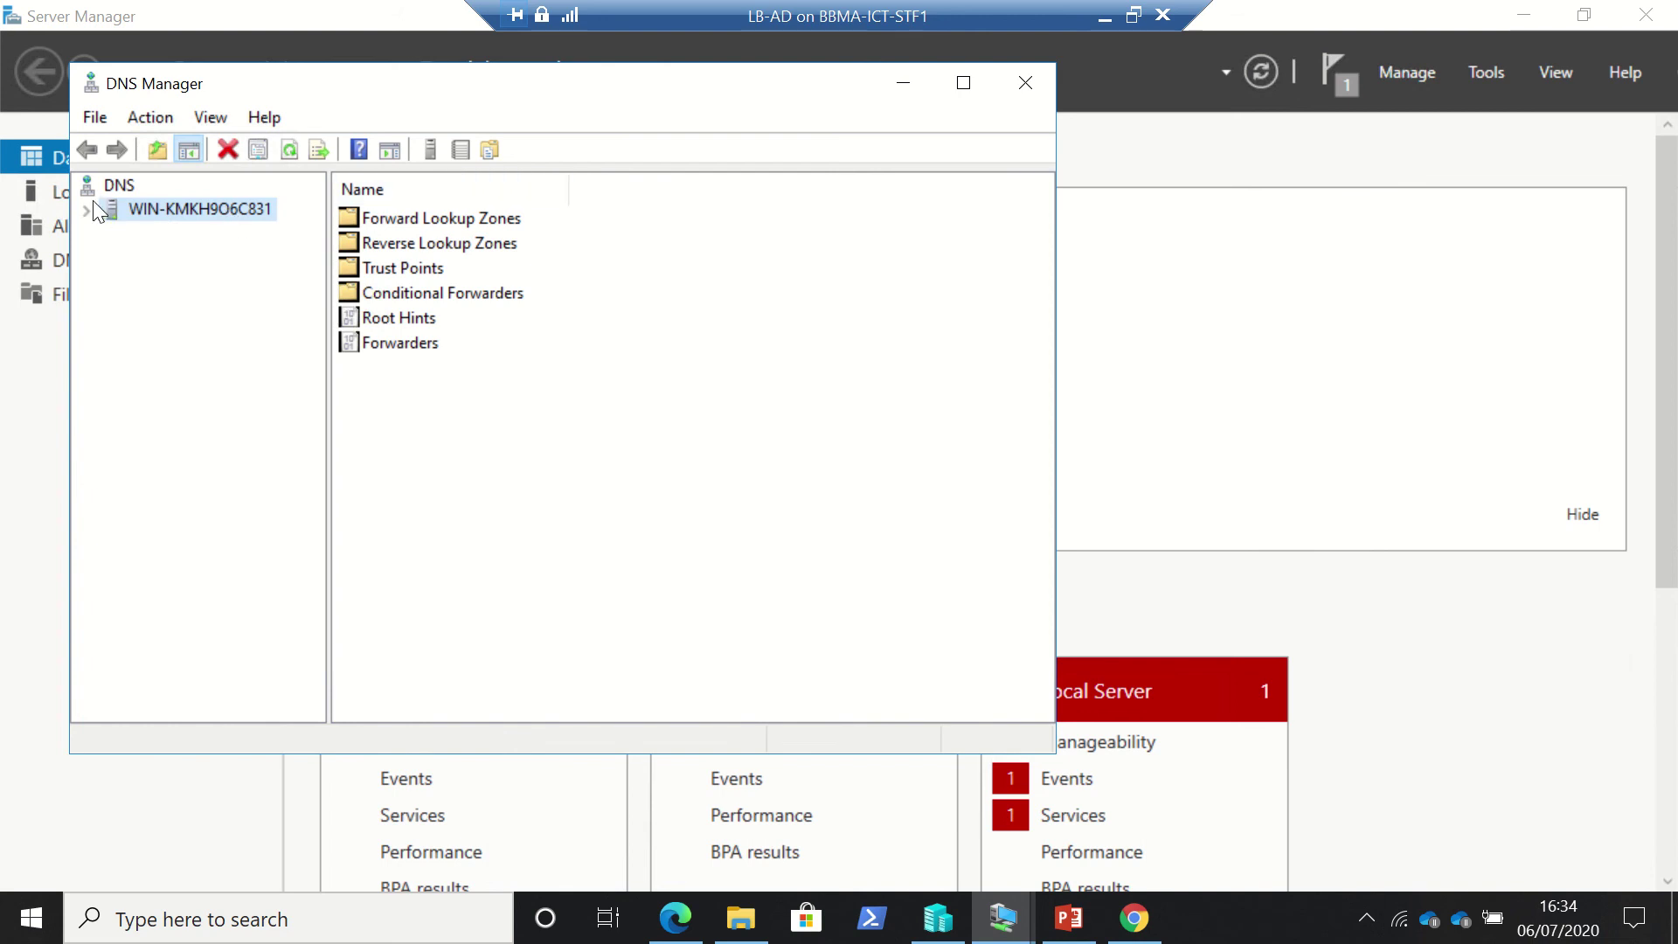
- Expand server WIN-KMKH9O6C831 and examine its Forward Lookup Zones, Reverse Lookup Zones, Trust Points and Conditional Forwarders
{"action": "left_click", "coordinate": [86, 210]}
{"action": "left_click", "coordinate": [165, 229]}
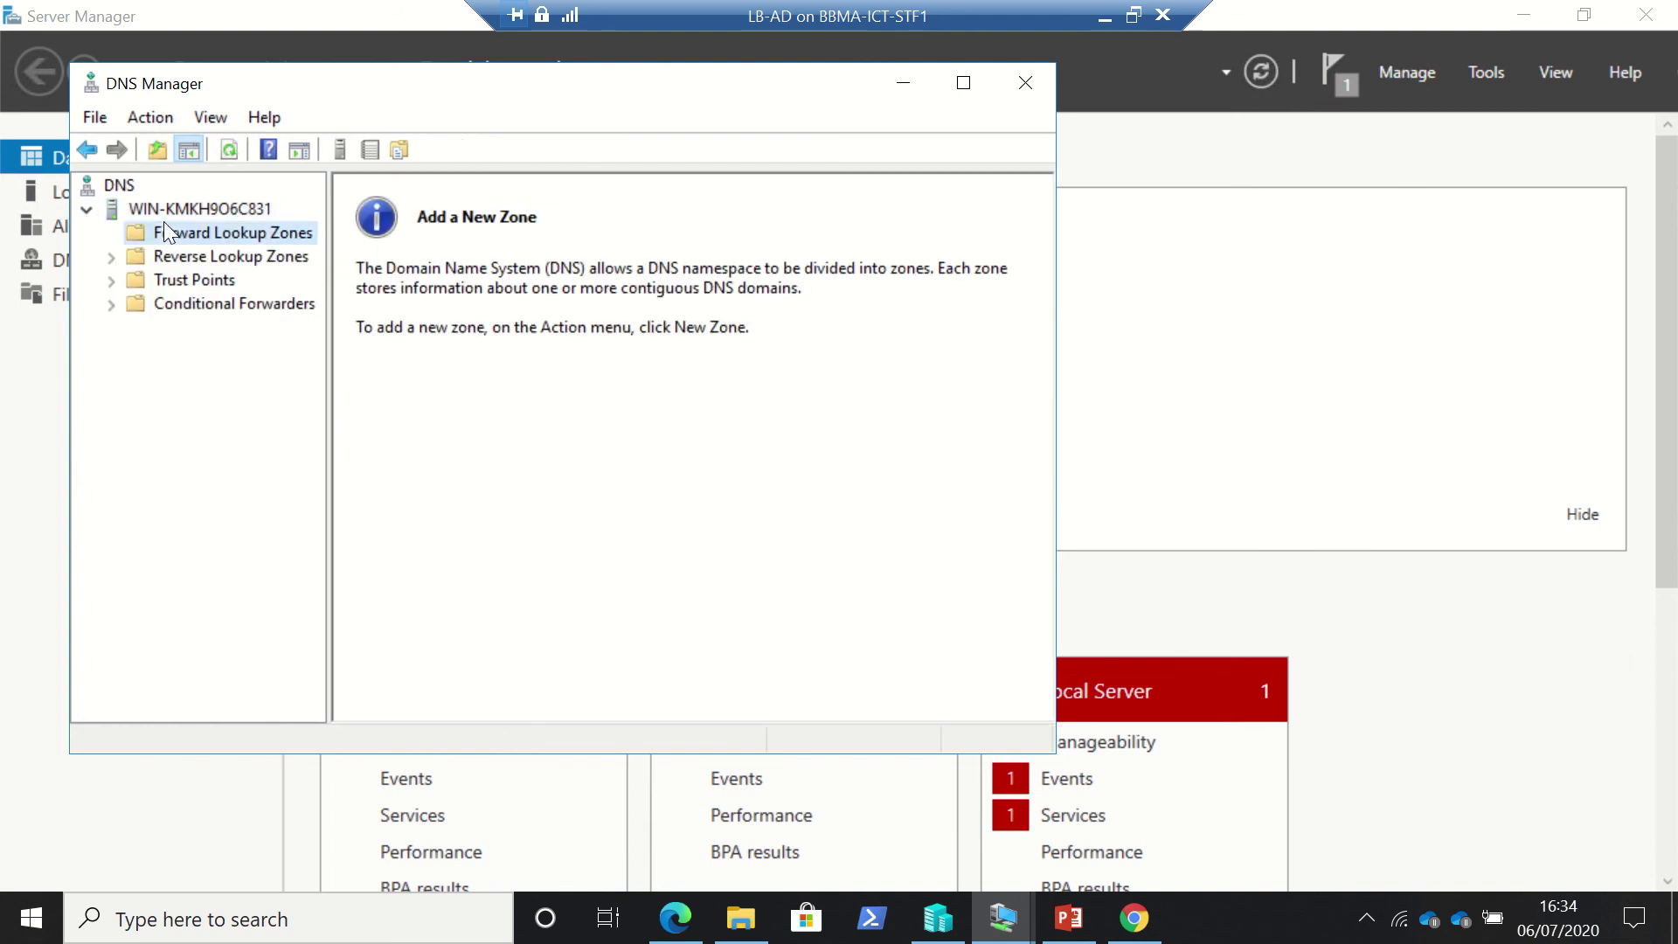
{"action": "key", "text": "Down"}
{"action": "key", "text": "Down"}
{"action": "key", "text": "Down"}
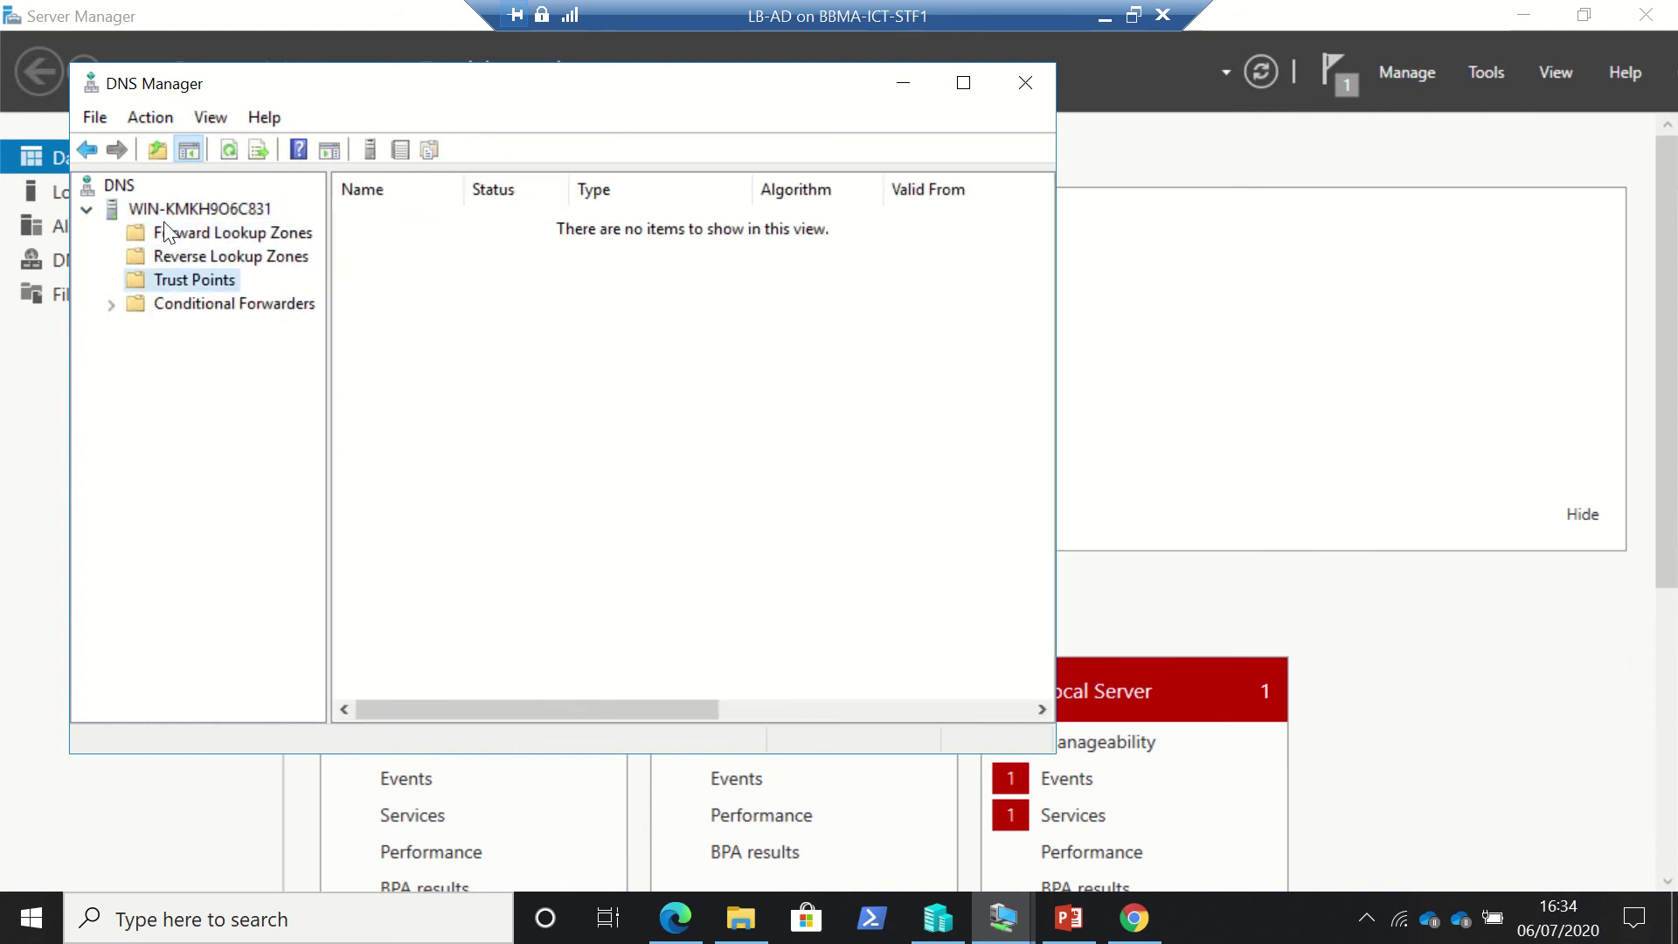
{"action": "key", "text": "Up"}
{"action": "key", "text": "Up"}
{"action": "key", "text": "Up"}
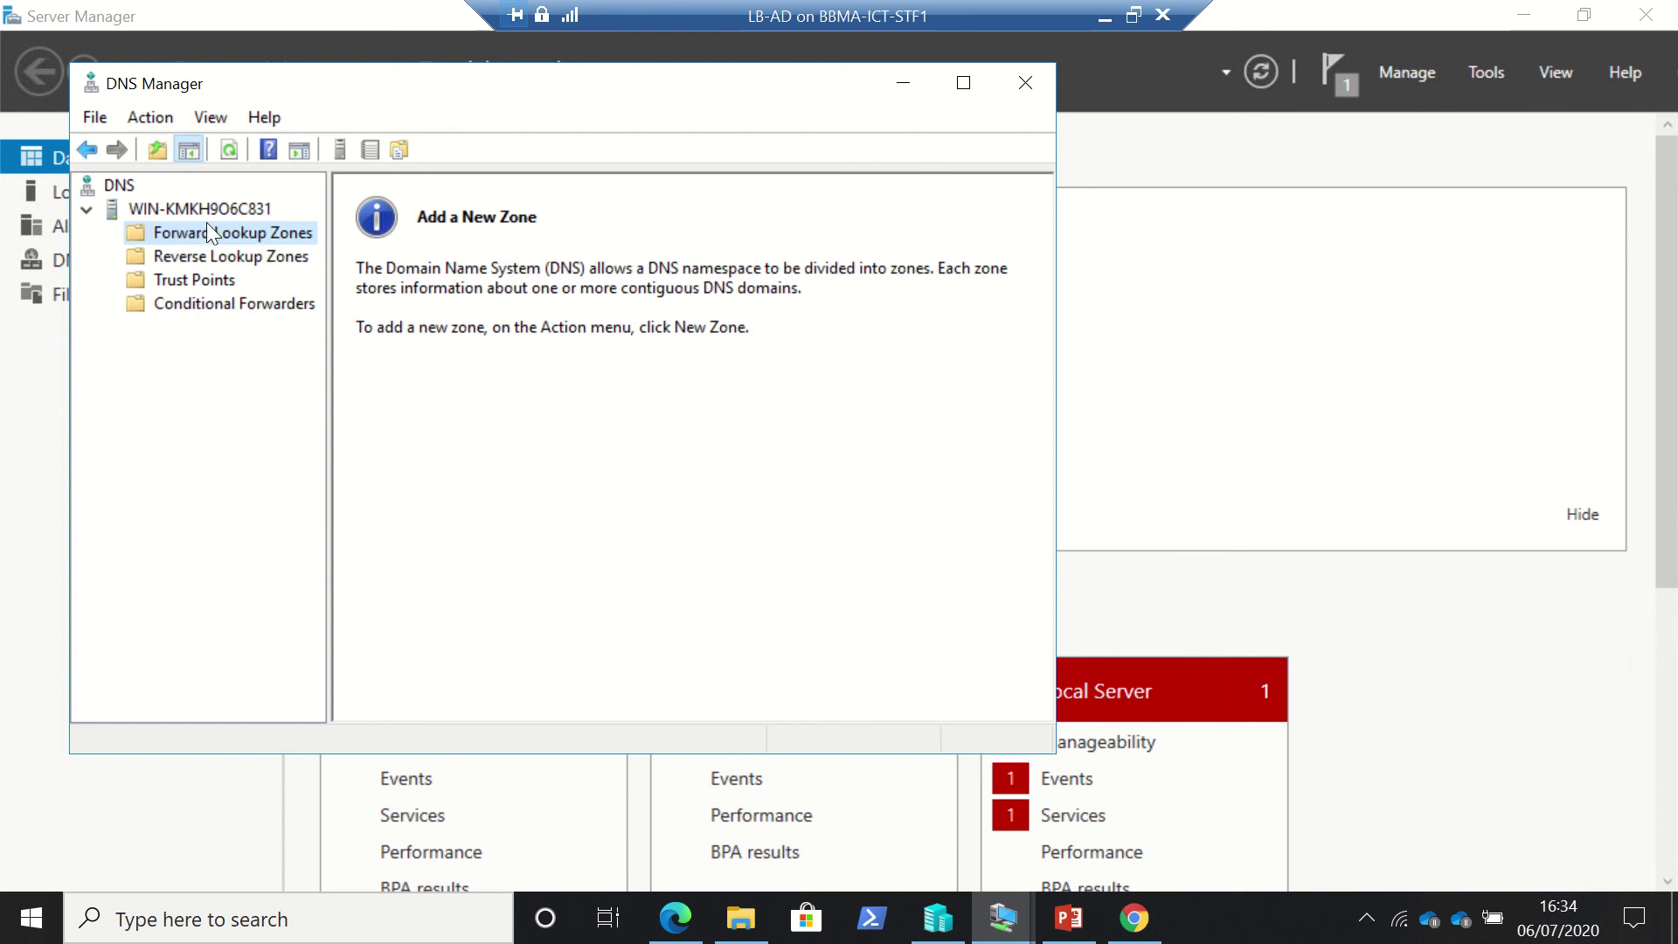
{"action": "left_click", "coordinate": [209, 254]}
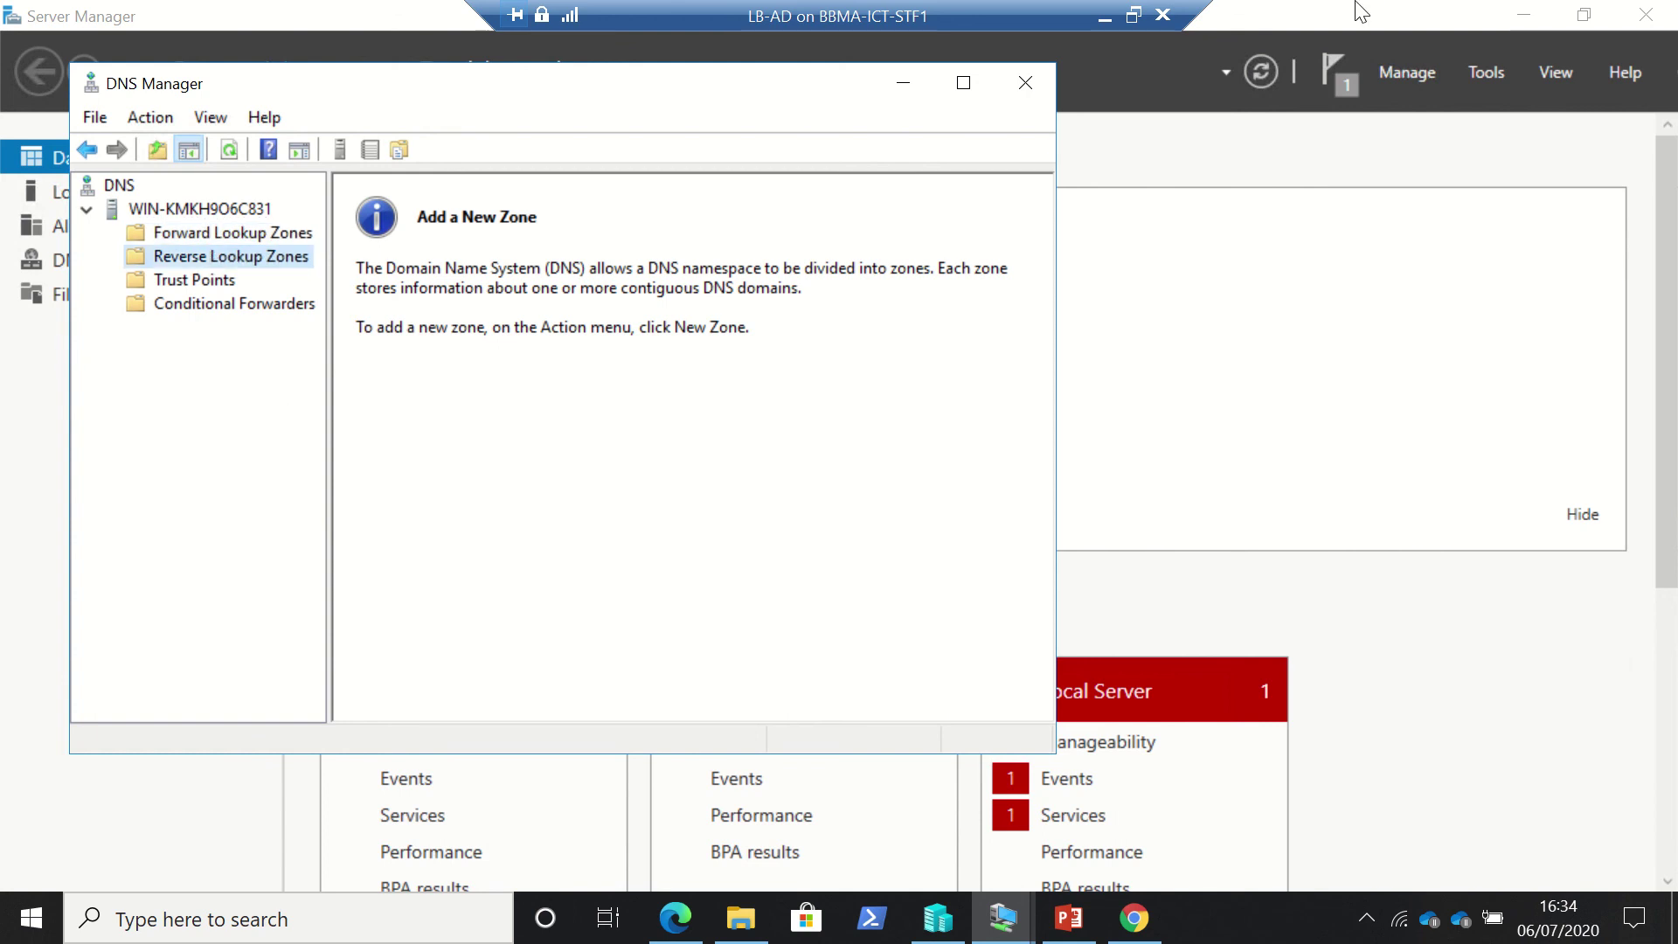
- Switch to the LB-DNS virtual machine and check the DNS role's install state by running get-windowsfeature dns
{"action": "left_click", "coordinate": [1104, 17]}
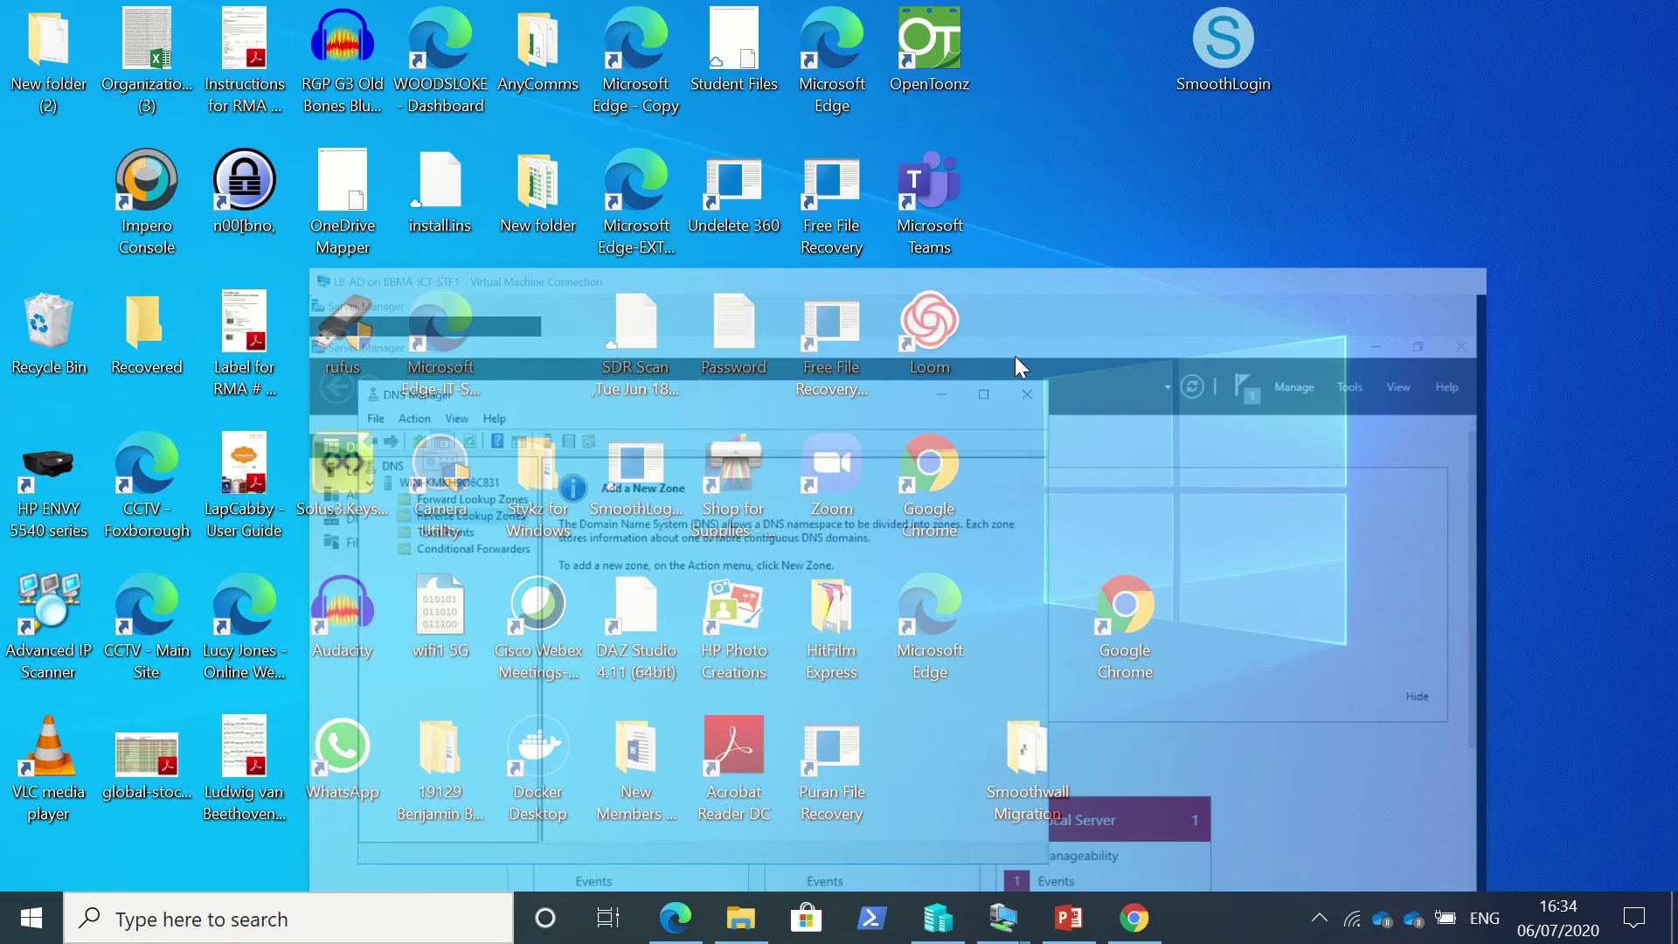
{"action": "left_click", "coordinate": [1006, 917]}
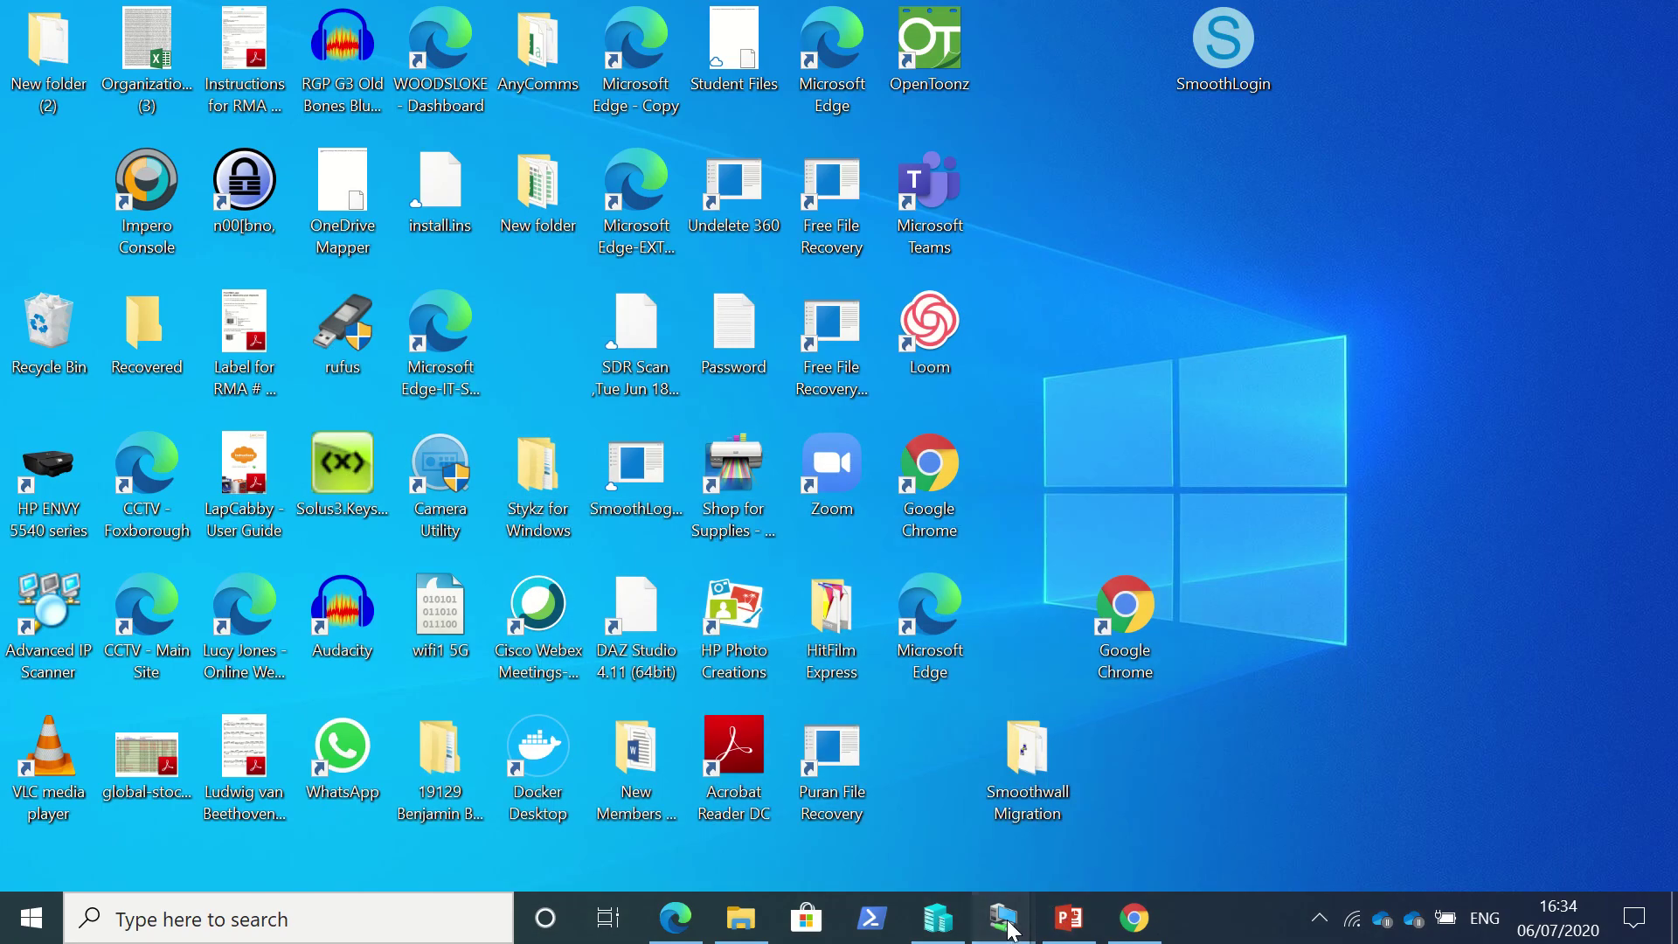
{"action": "left_click", "coordinate": [918, 832]}
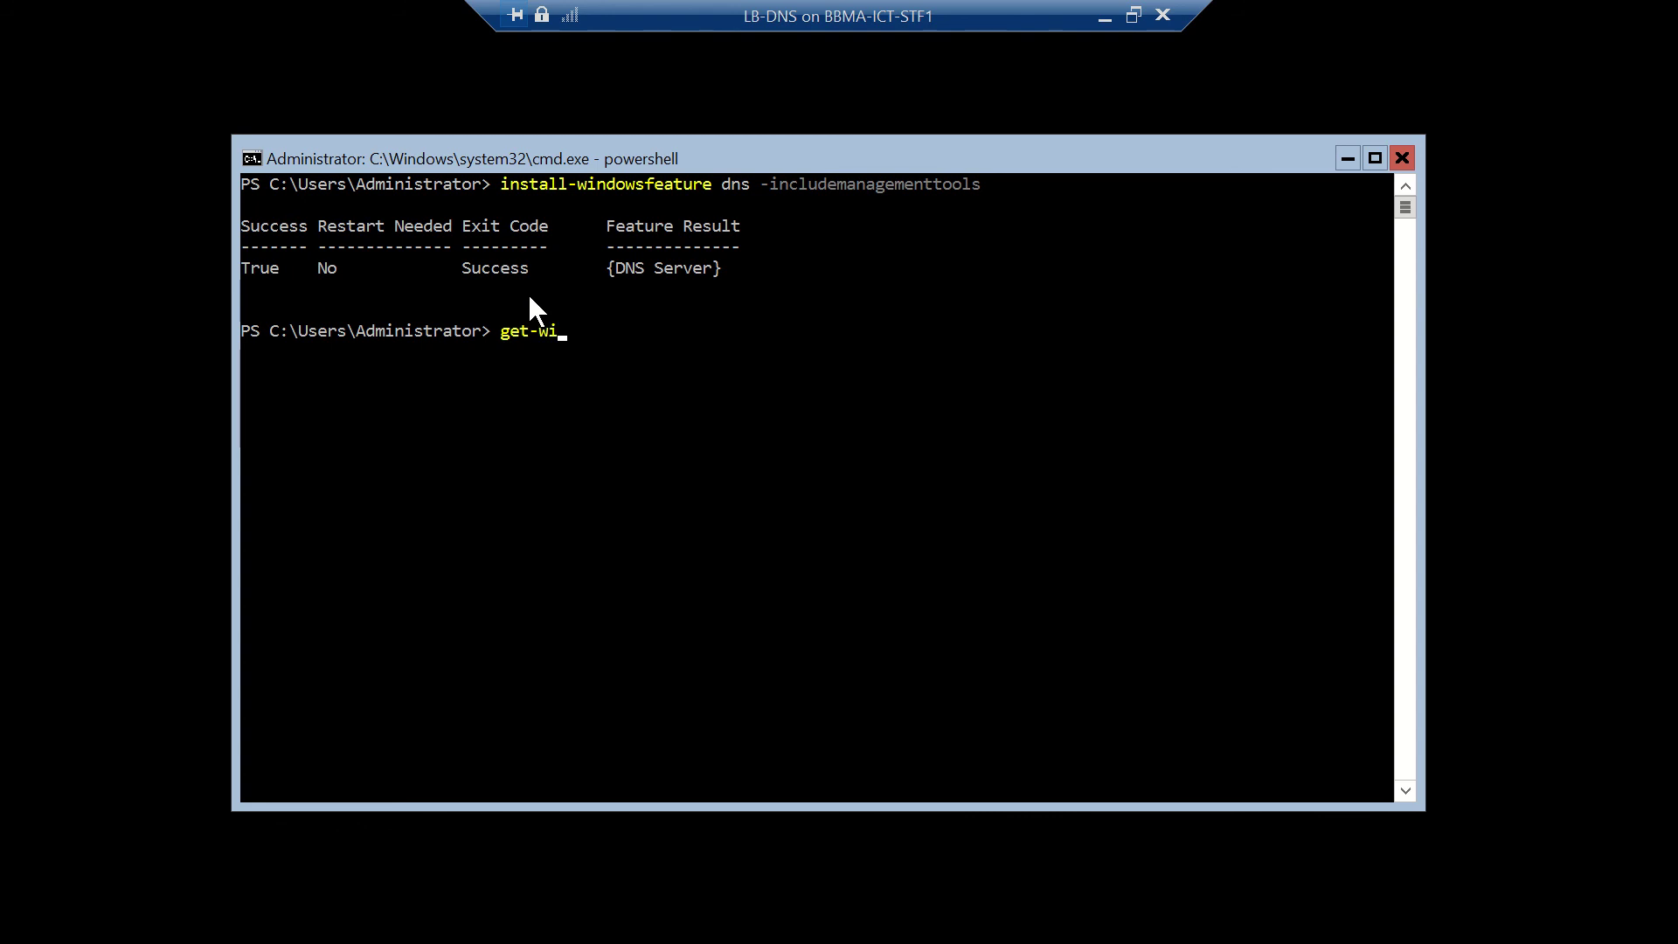
{"action": "type", "text": "ndowsfeature dns"}
{"action": "key", "text": "Return"}
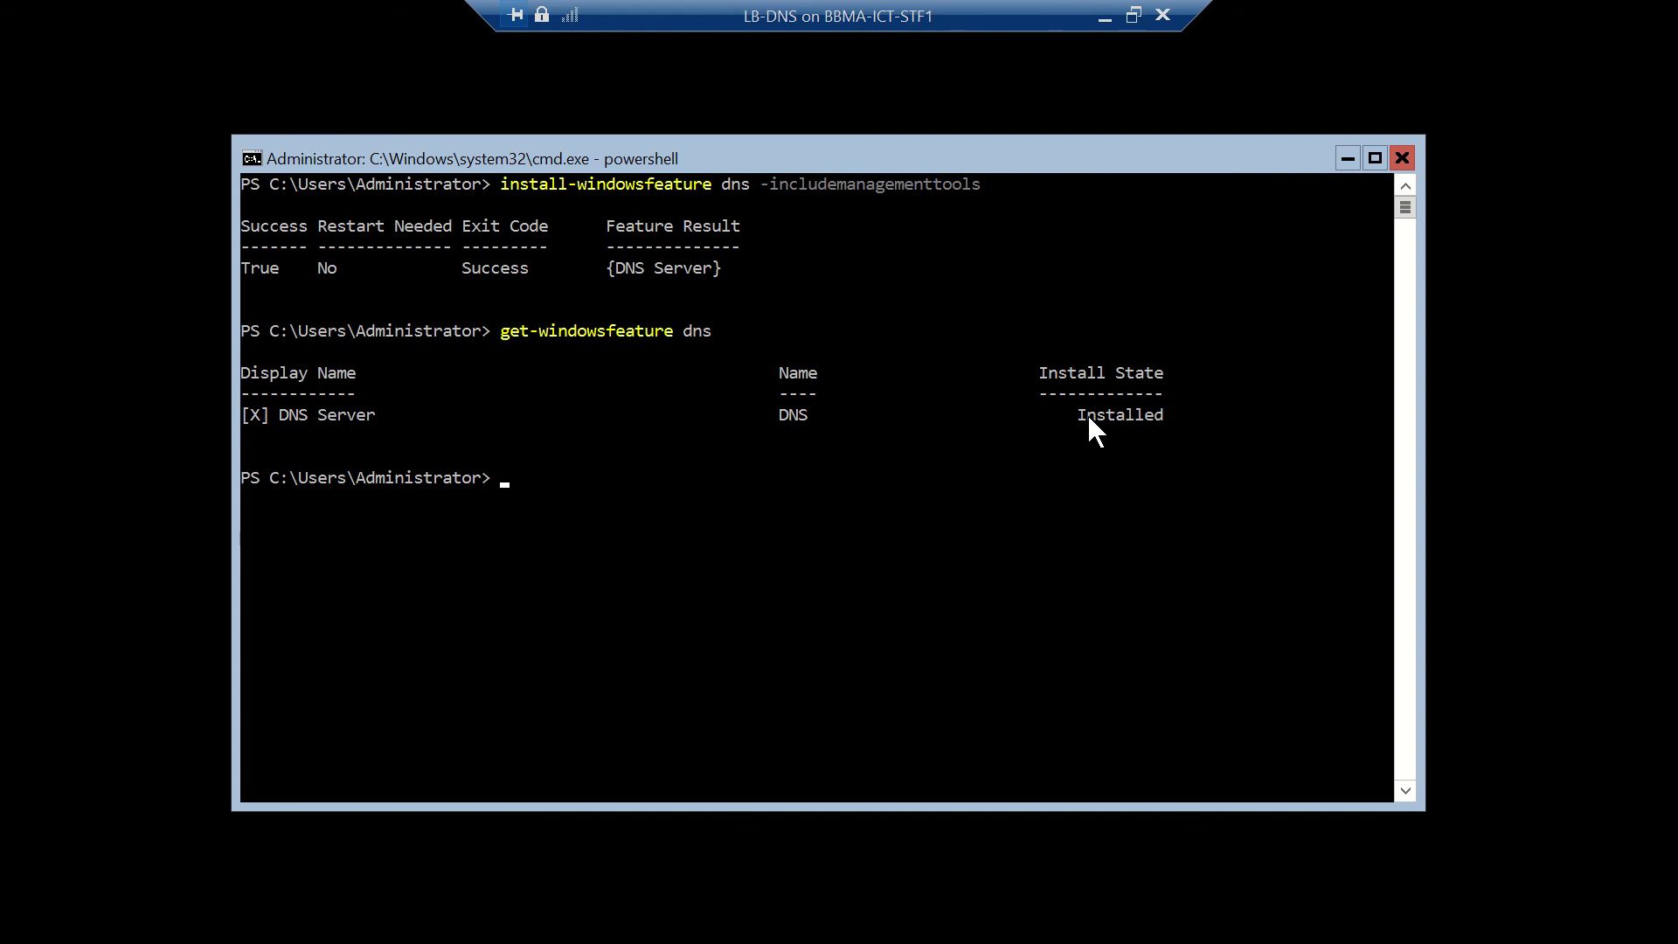
- List all Windows roles and features page by page with get-windowsfeature | more, quitting after the first page and minimizing the LB-DNS session
{"action": "type", "text": "get-windowsfeaure"}
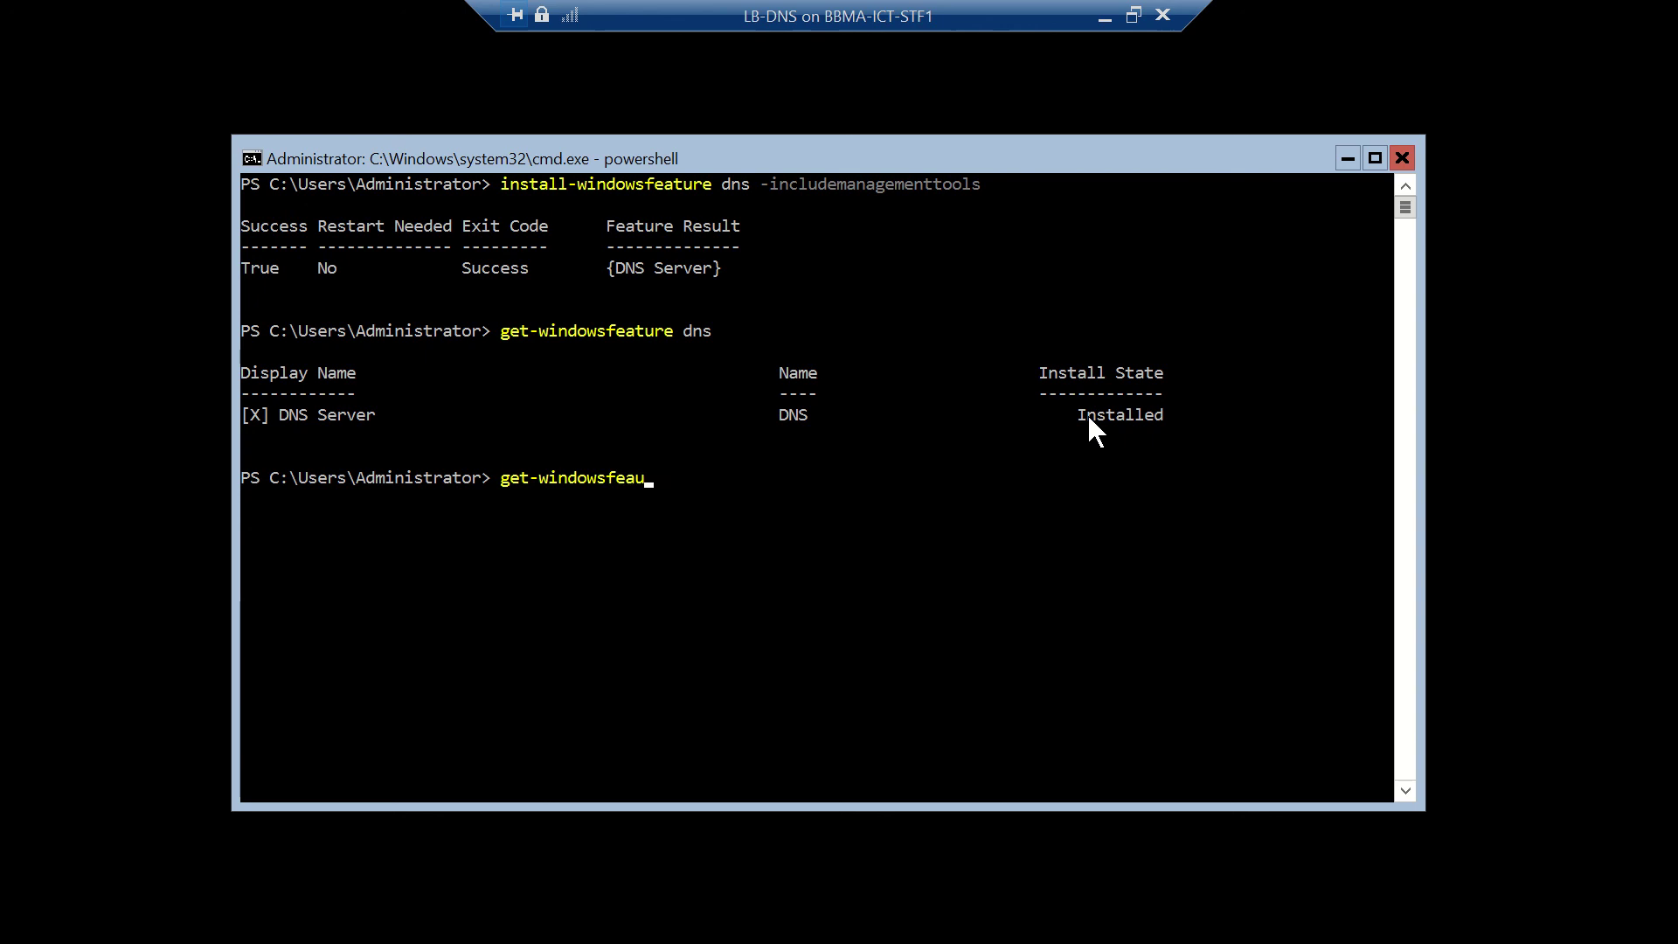
{"action": "key", "text": "BackSpace"}
{"action": "key", "text": "BackSpace"}
{"action": "key", "text": "BackSpace"}
{"action": "type", "text": "ture | more"}
{"action": "key", "text": "Return"}
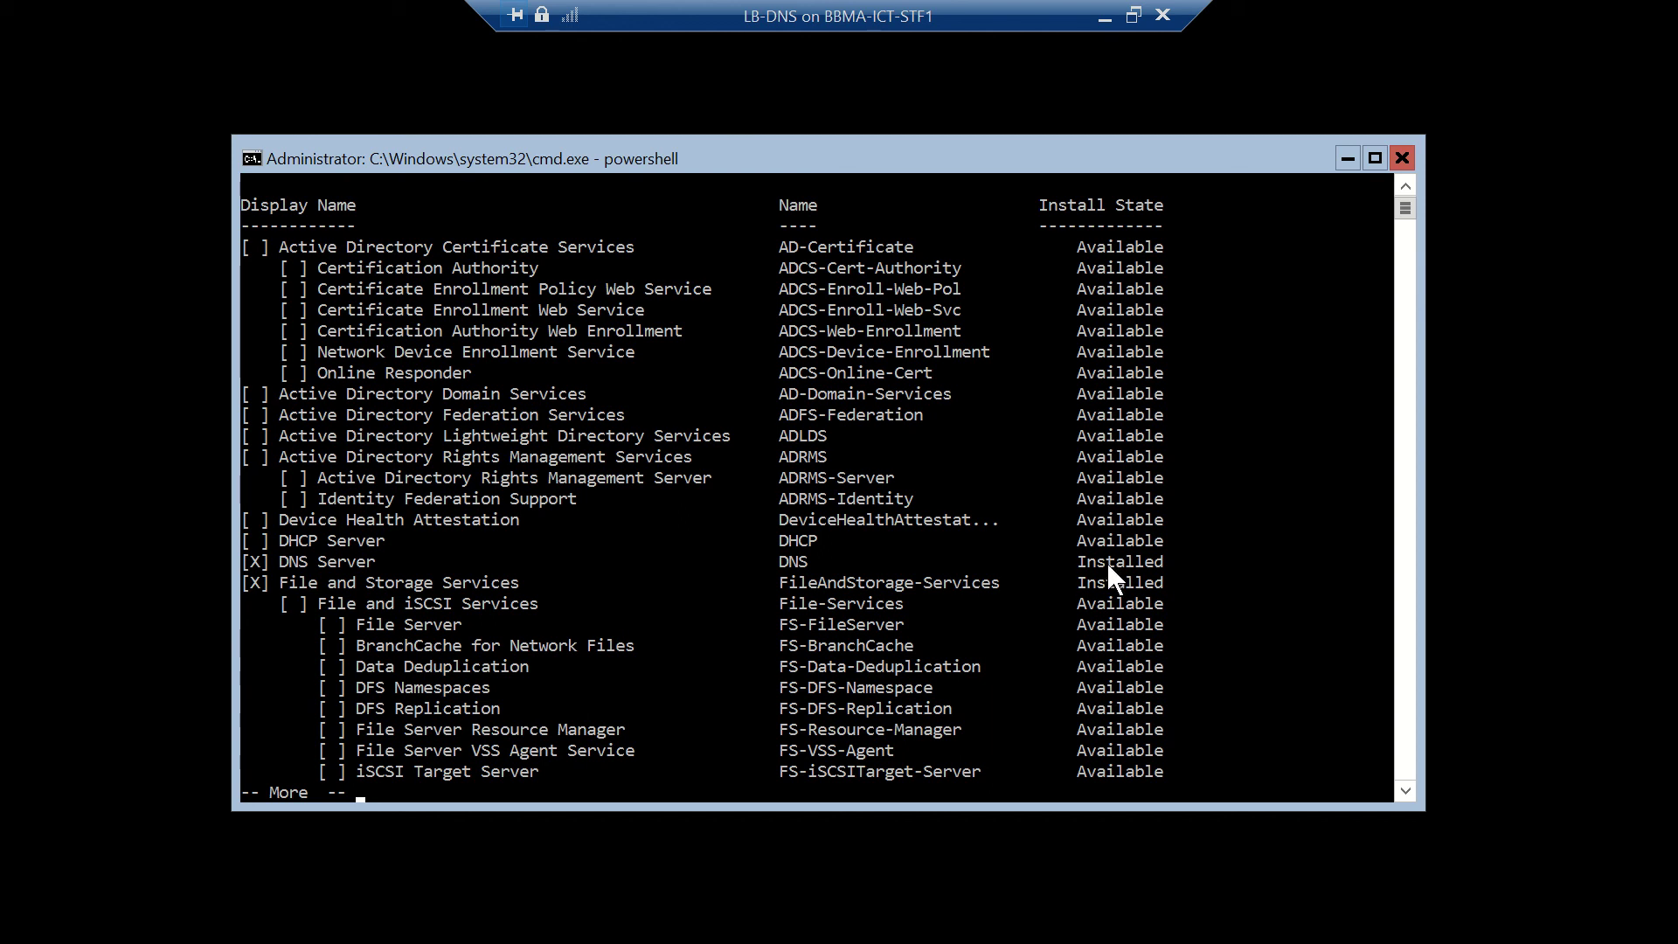
{"action": "key", "text": "q"}
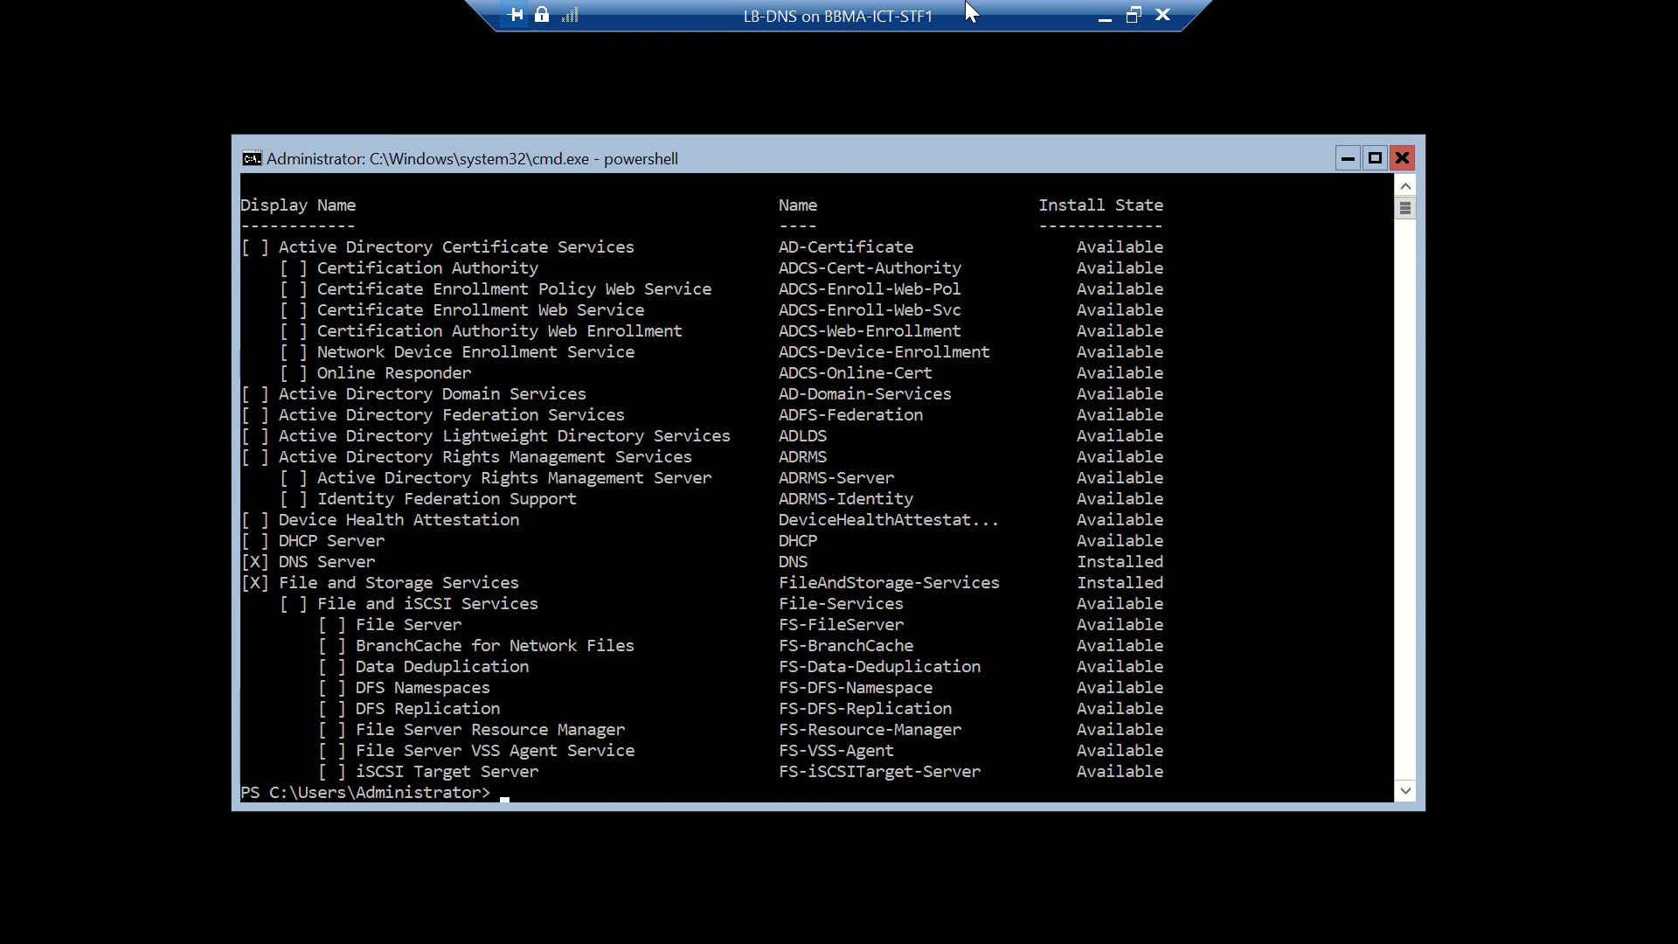
{"action": "left_click", "coordinate": [1106, 16]}
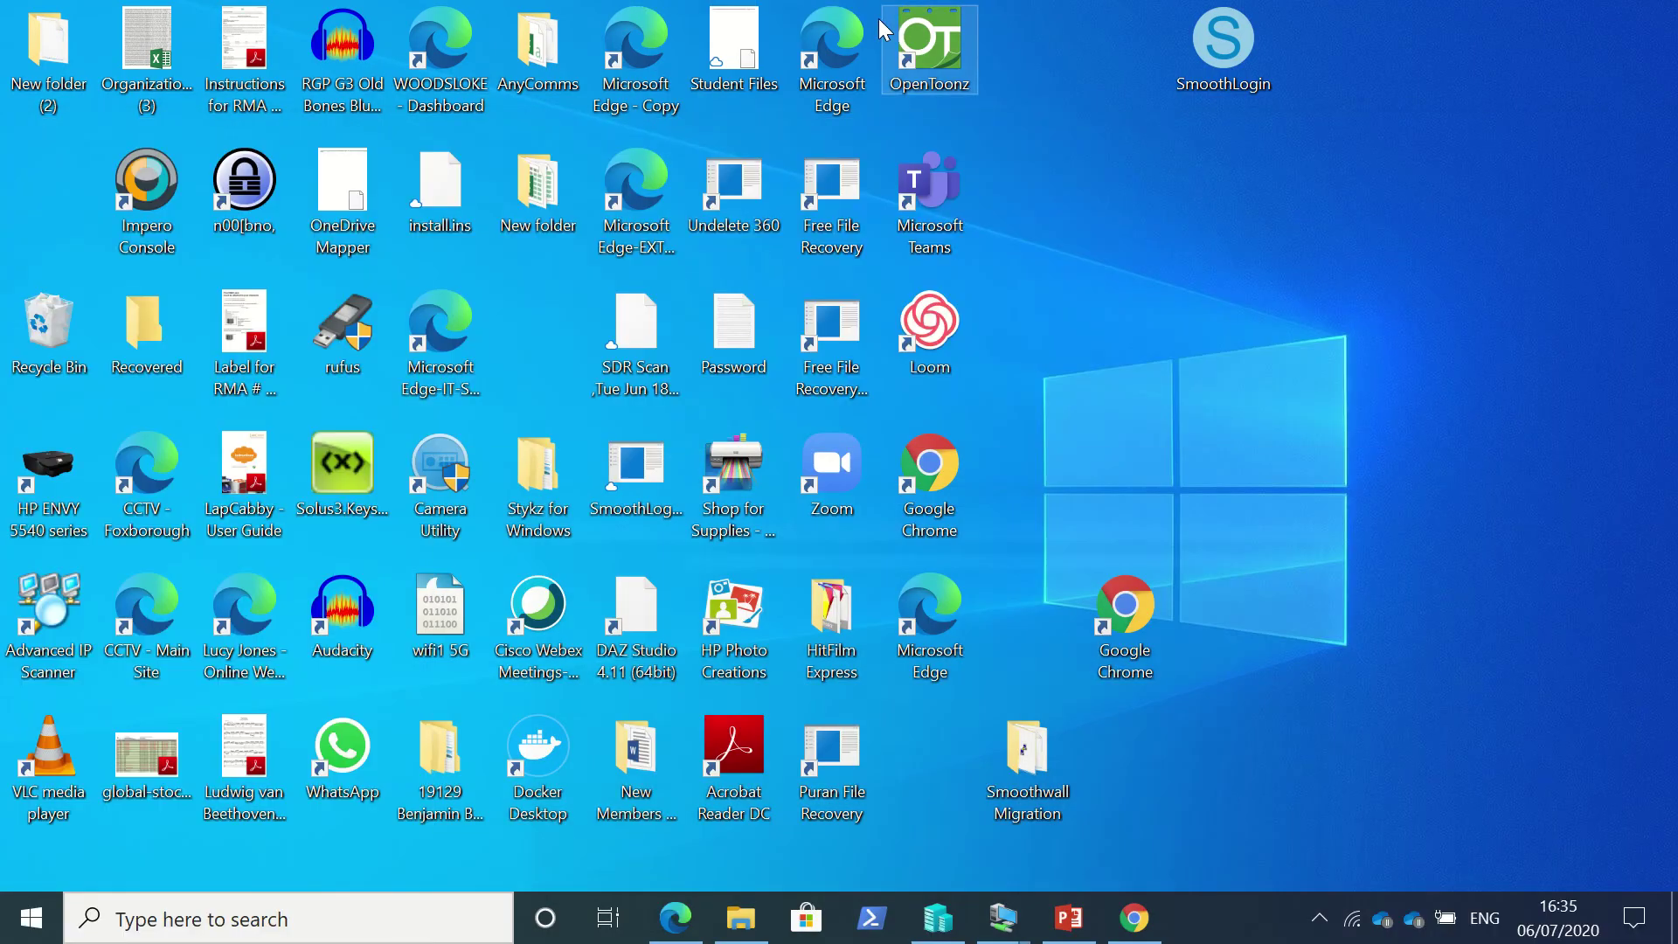